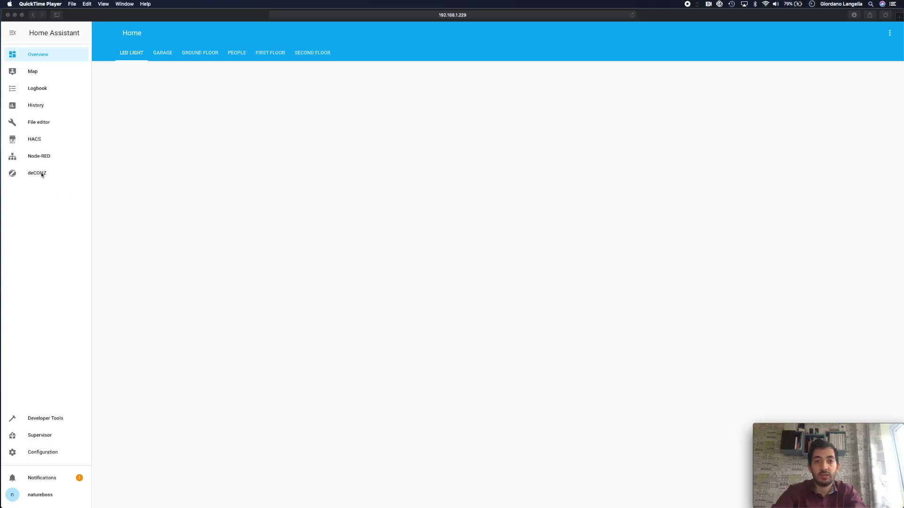
Open Phoscon from the deCONZ page and log in to the Phoscon-GW gateway.
{"action": "left_click", "coordinate": [43, 178]}
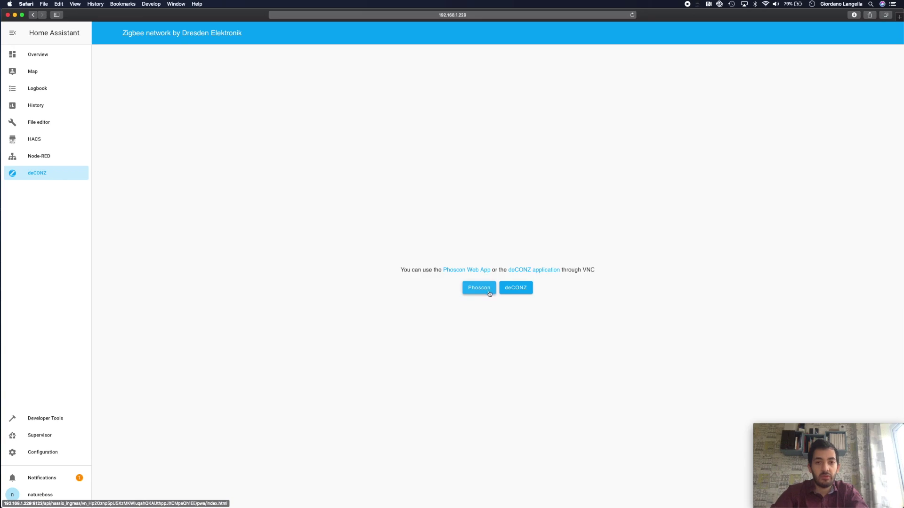
{"action": "left_click", "coordinate": [488, 293]}
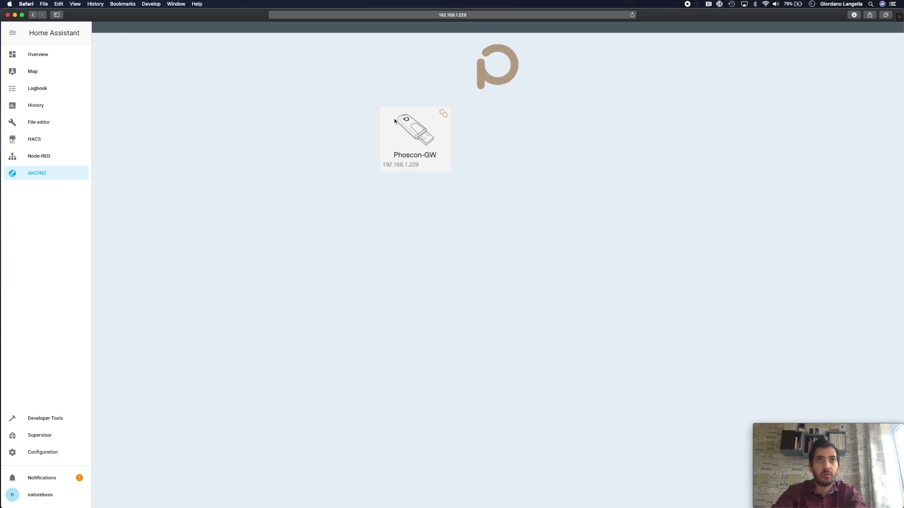
{"action": "left_click", "coordinate": [414, 139]}
{"action": "left_click", "coordinate": [398, 247]}
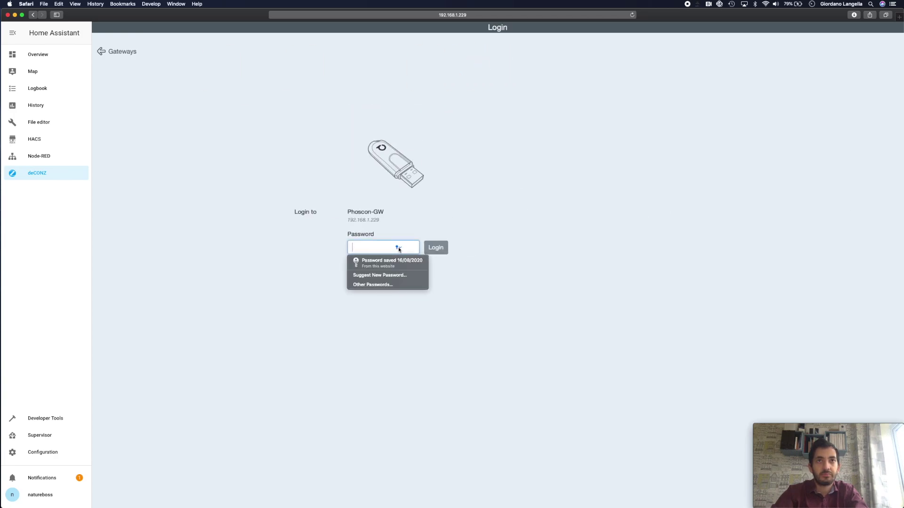
{"action": "left_click", "coordinate": [394, 261]}
{"action": "key", "text": "Return"}
Pair a new sensor under Sensors using the Other vendor option until it is ready.
{"action": "left_click", "coordinate": [101, 28]}
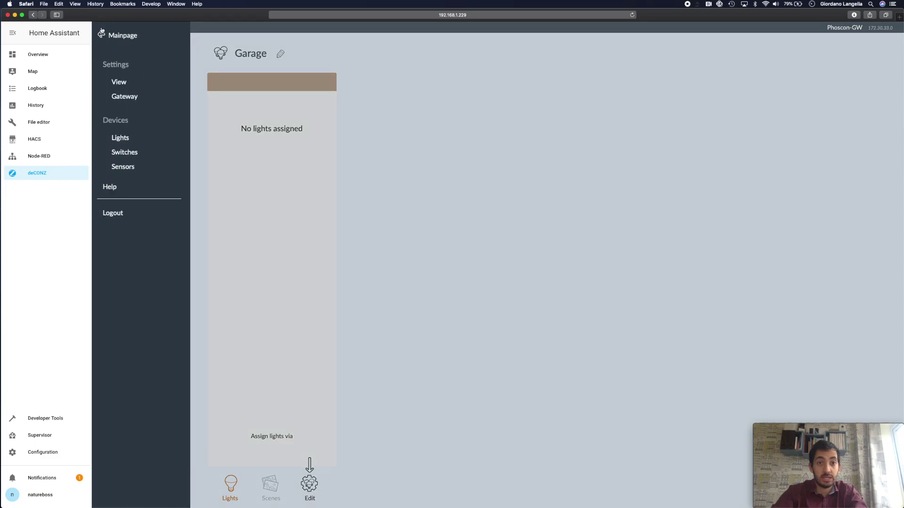
{"action": "left_click", "coordinate": [126, 166]}
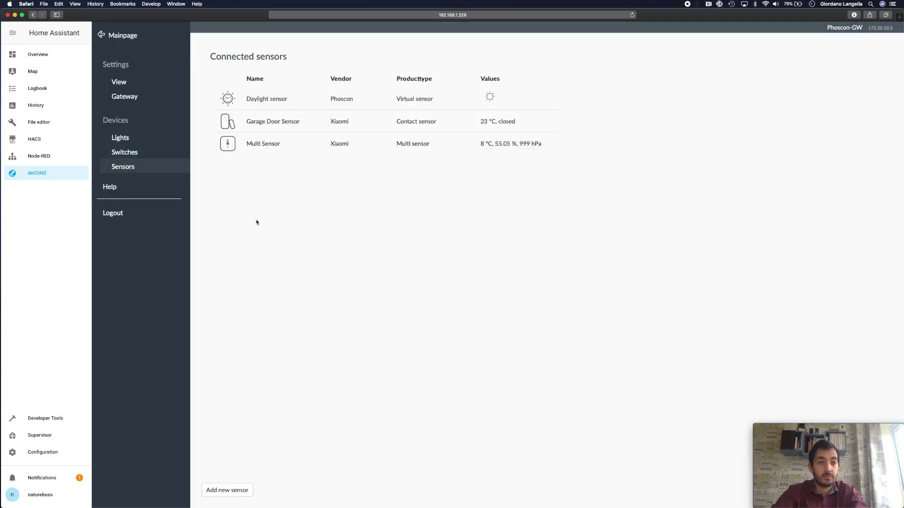
{"action": "left_click", "coordinate": [241, 491]}
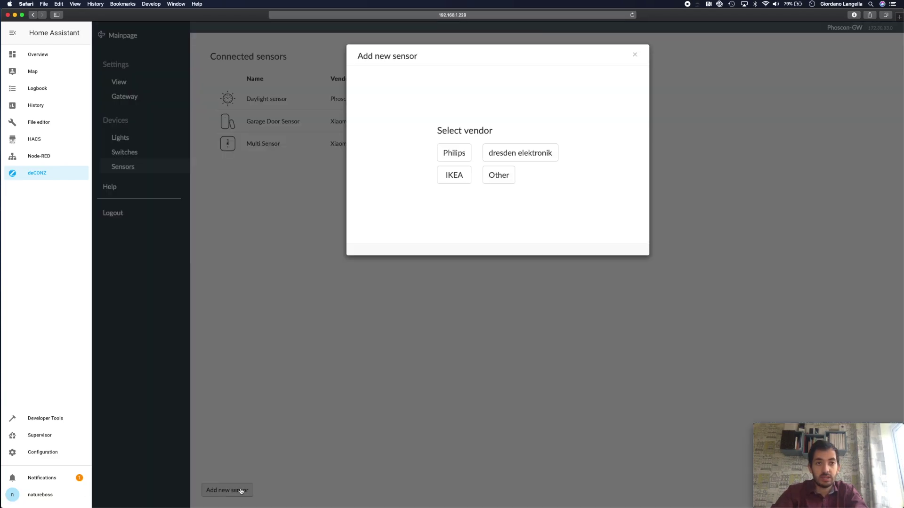
{"action": "left_click", "coordinate": [508, 181]}
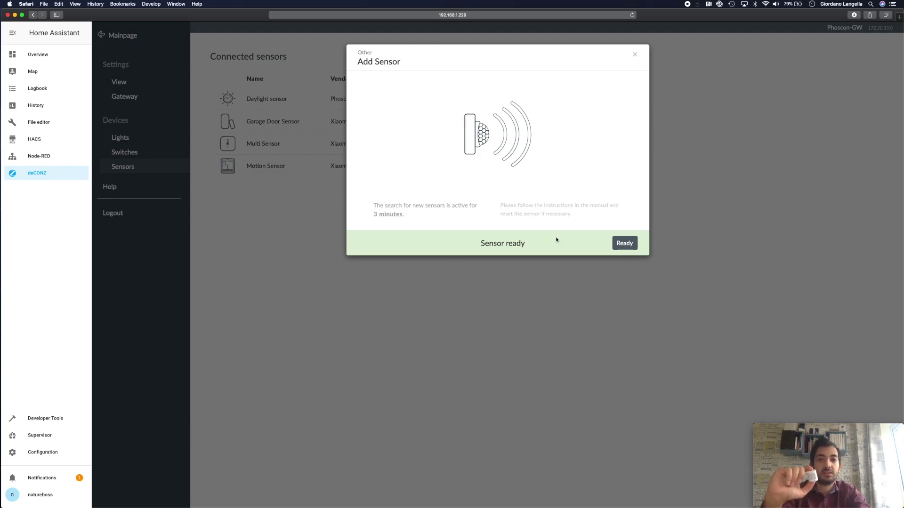
{"action": "left_click", "coordinate": [625, 243]}
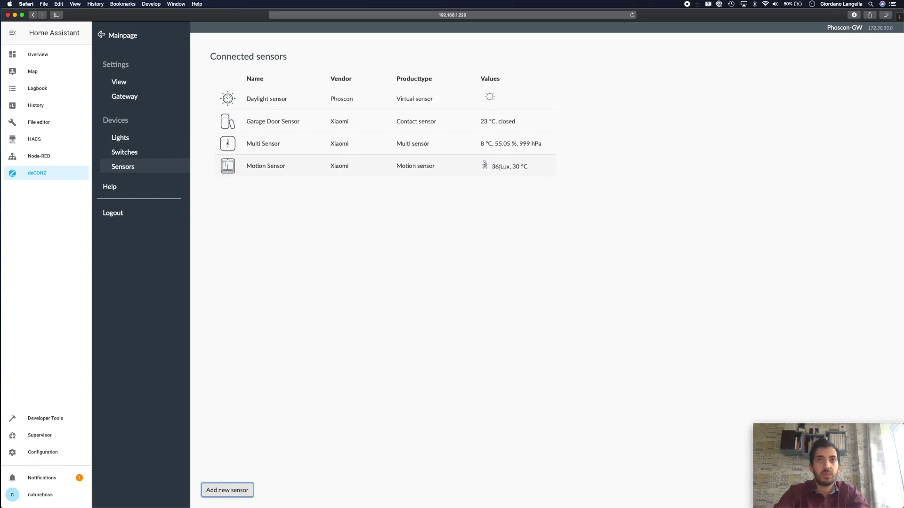
Prefix the Motion Sensor's name with 'Kitchen' to make it 'Kitchen Motion Sensor'.
{"action": "left_click", "coordinate": [274, 168]}
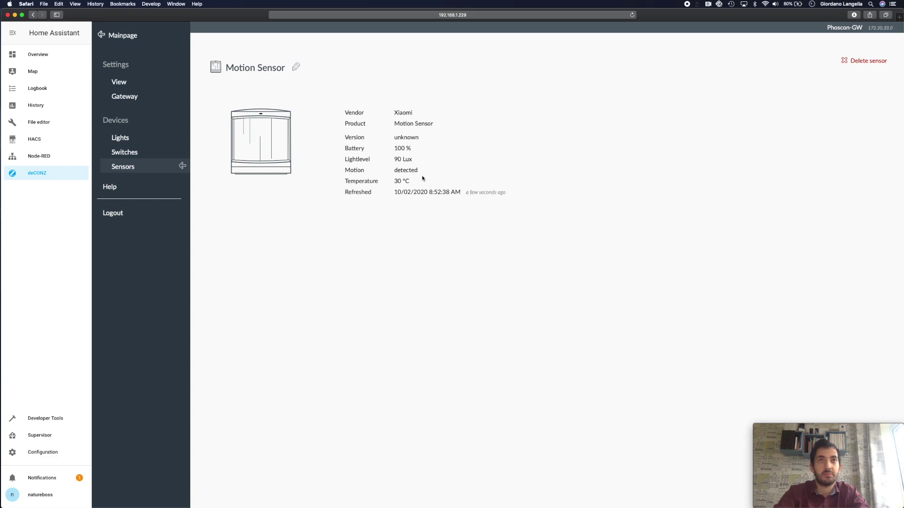
{"action": "left_click", "coordinate": [296, 67]}
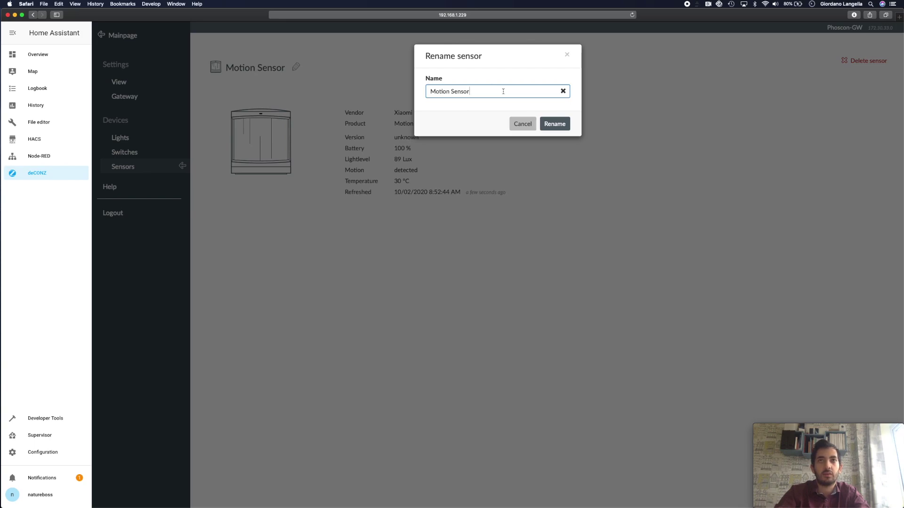
{"action": "left_click_drag", "start_coordinate": [502, 92], "coordinate": [430, 91]}
{"action": "left_click", "coordinate": [436, 91]}
{"action": "type", "text": "Kitchen"}
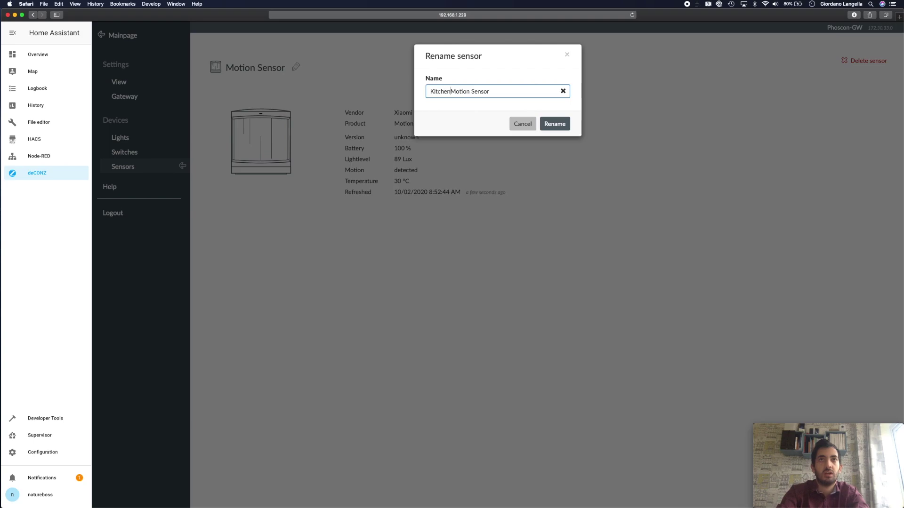
{"action": "left_click", "coordinate": [554, 124]}
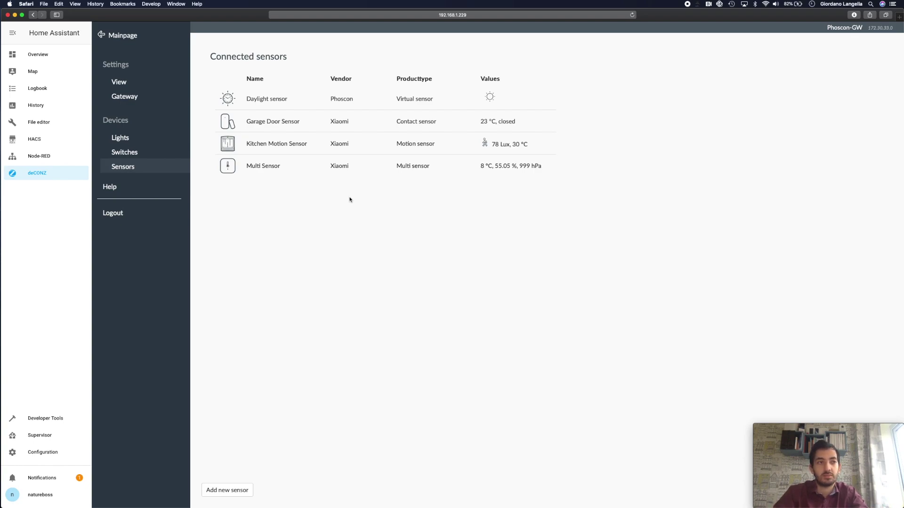
Open the deCONZ integration's Kitchen Motion Sensor device and its motion entity settings.
{"action": "left_click", "coordinate": [60, 455]}
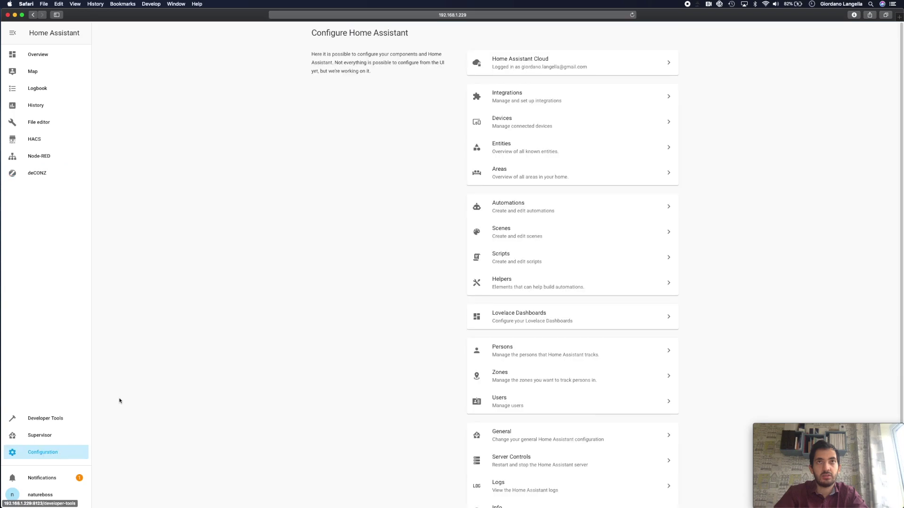
{"action": "left_click", "coordinate": [504, 96]}
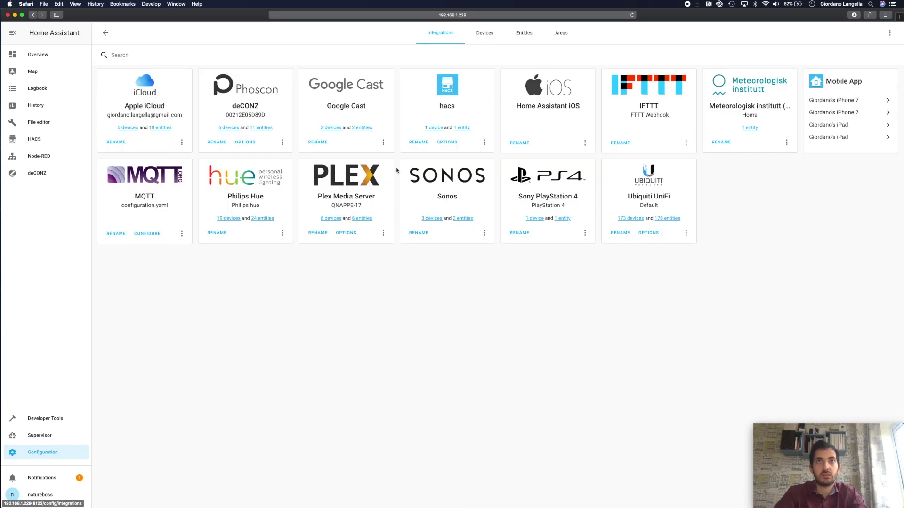
{"action": "left_click", "coordinate": [231, 137]}
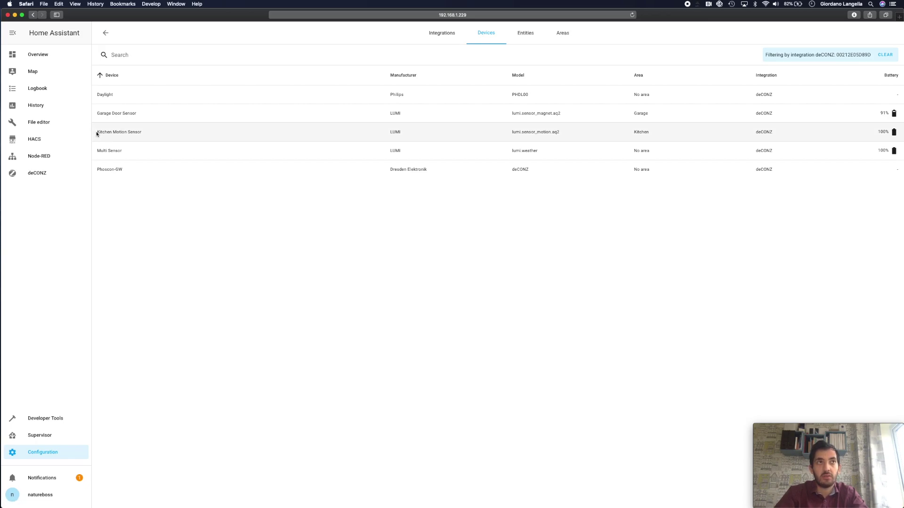
{"action": "left_click", "coordinate": [129, 132]}
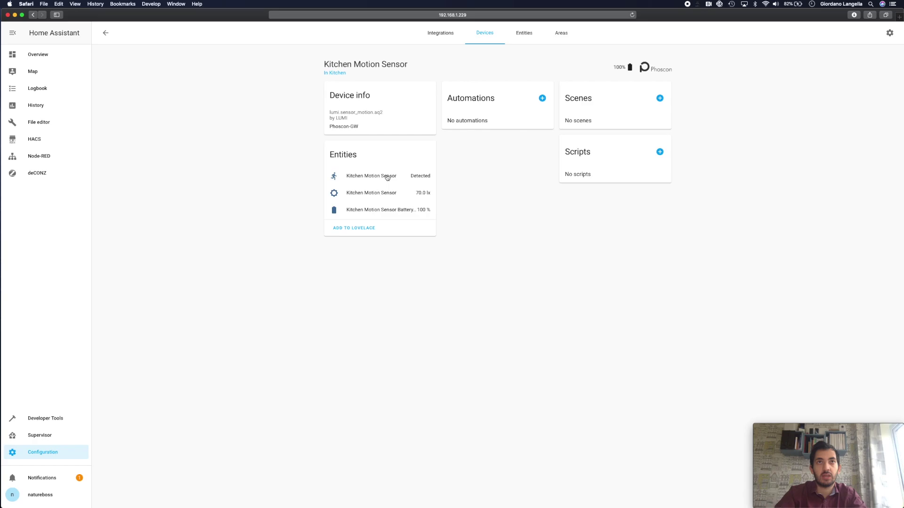
{"action": "left_click", "coordinate": [387, 177]}
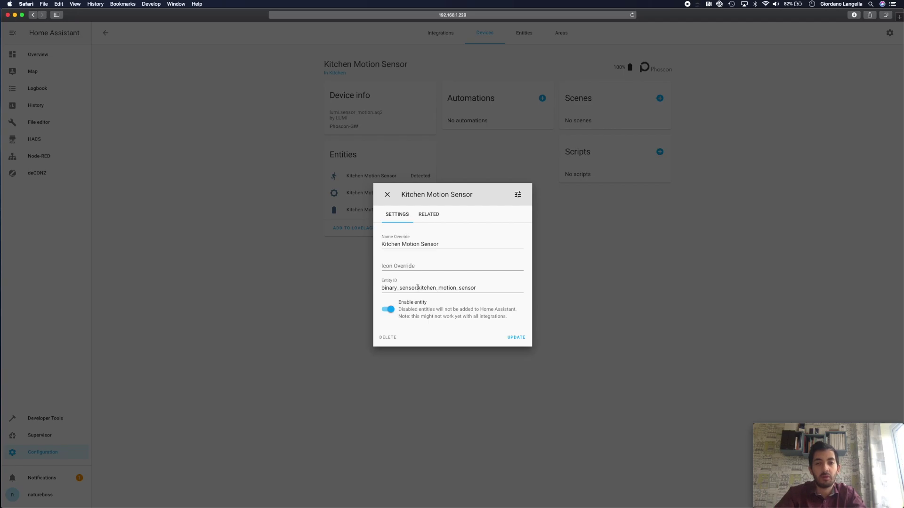
{"action": "left_click_drag", "start_coordinate": [418, 288], "coordinate": [494, 287]}
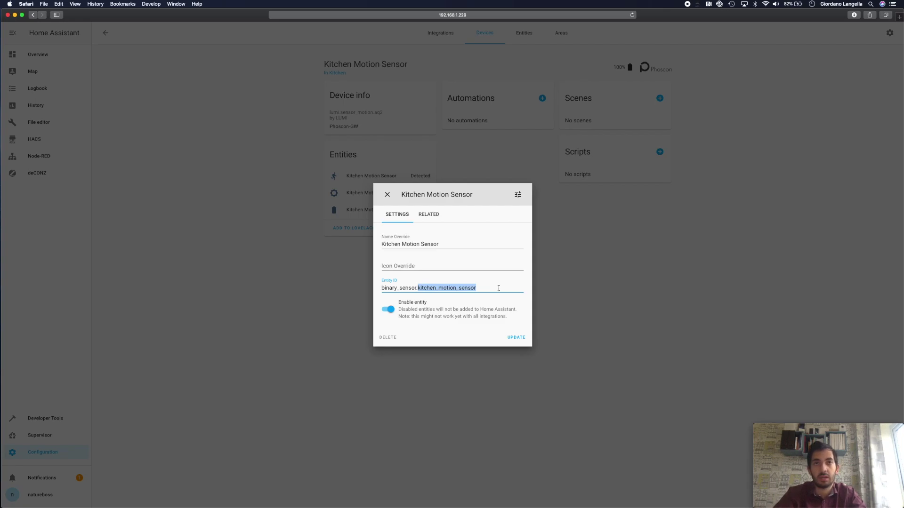
{"action": "left_click", "coordinate": [499, 288]}
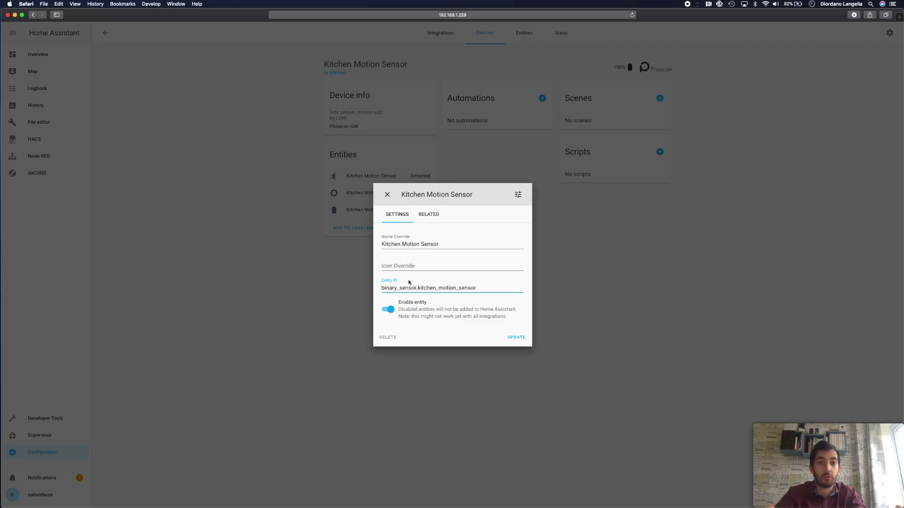
{"action": "left_click", "coordinate": [387, 194]}
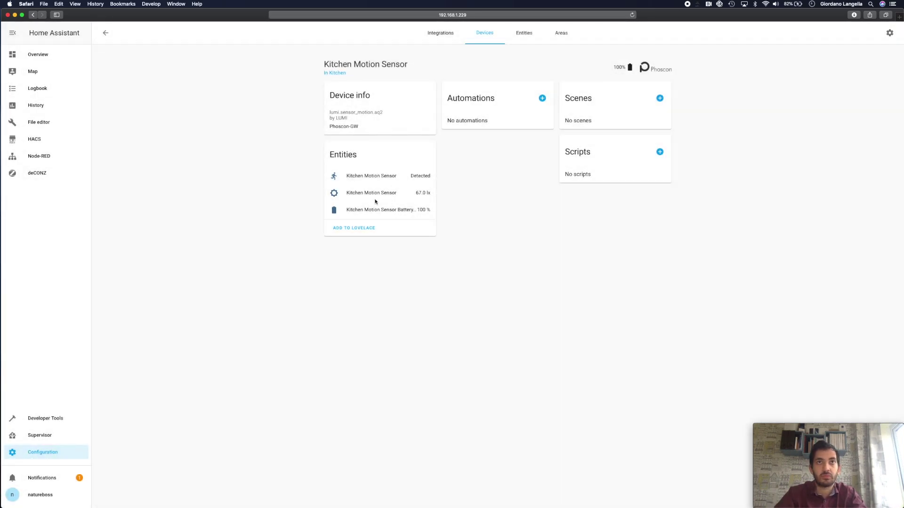
{"action": "left_click_drag", "start_coordinate": [374, 198], "coordinate": [374, 199]}
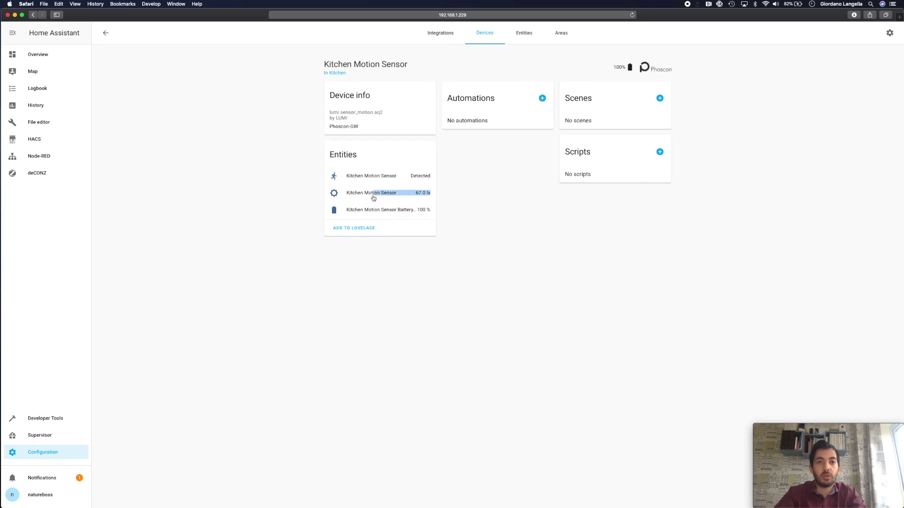
{"action": "left_click", "coordinate": [373, 198]}
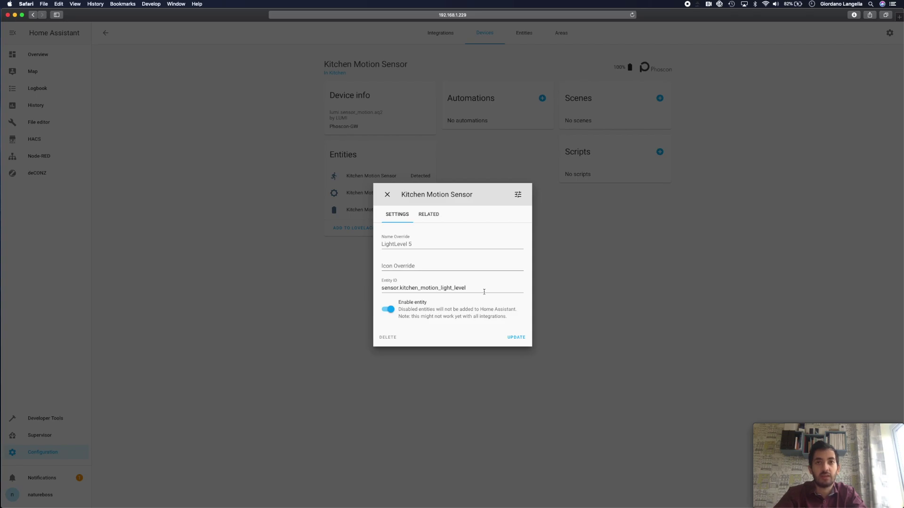
{"action": "left_click", "coordinate": [387, 195]}
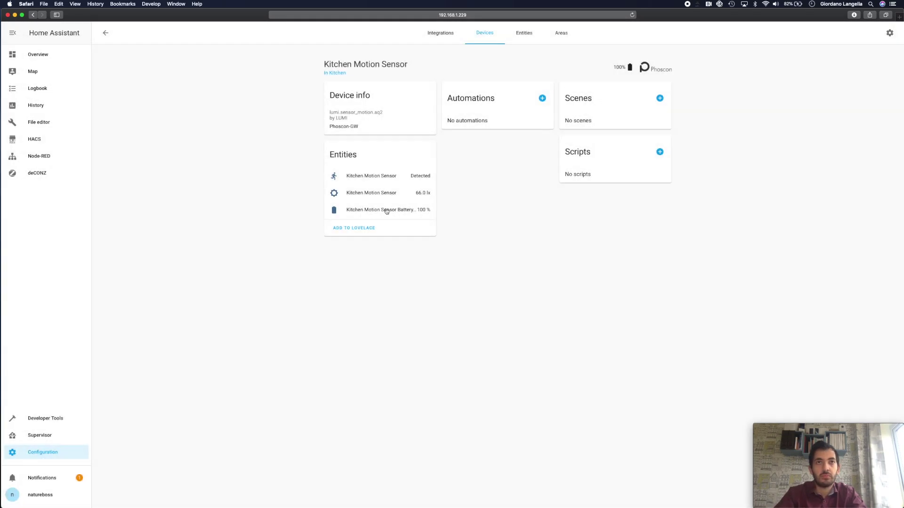
Replace lightlevel_5 with kitchen_sensory in the battery entity ID and save it.
{"action": "left_click", "coordinate": [385, 211]}
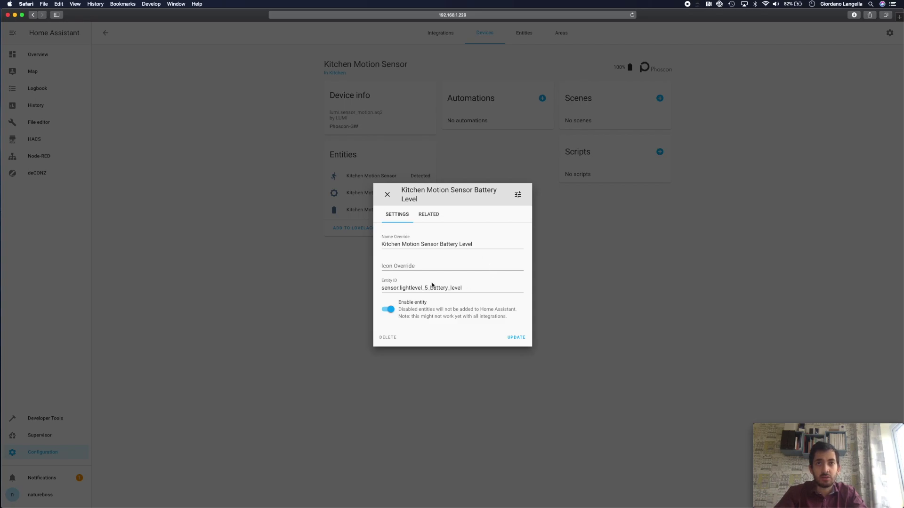
{"action": "left_click_drag", "start_coordinate": [400, 288], "coordinate": [429, 287]}
{"action": "type", "text": "kitchen"}
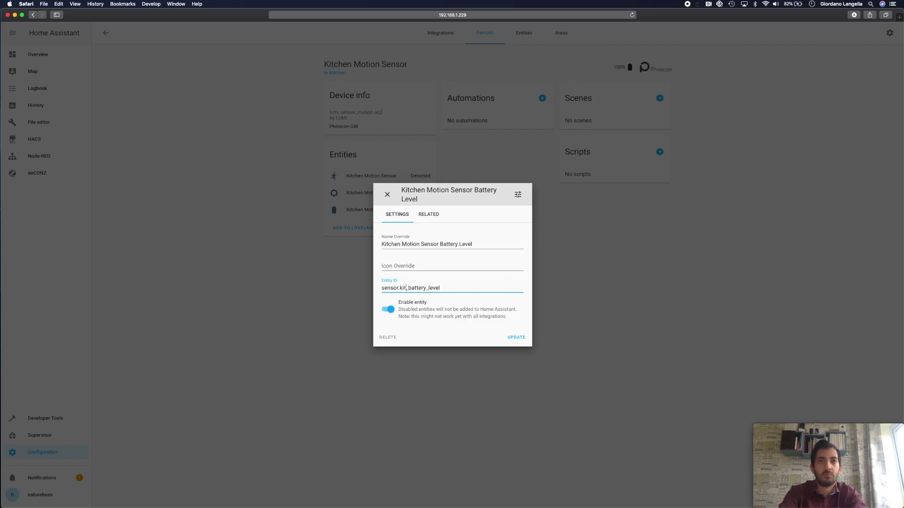
{"action": "type", "text": "_sensory"}
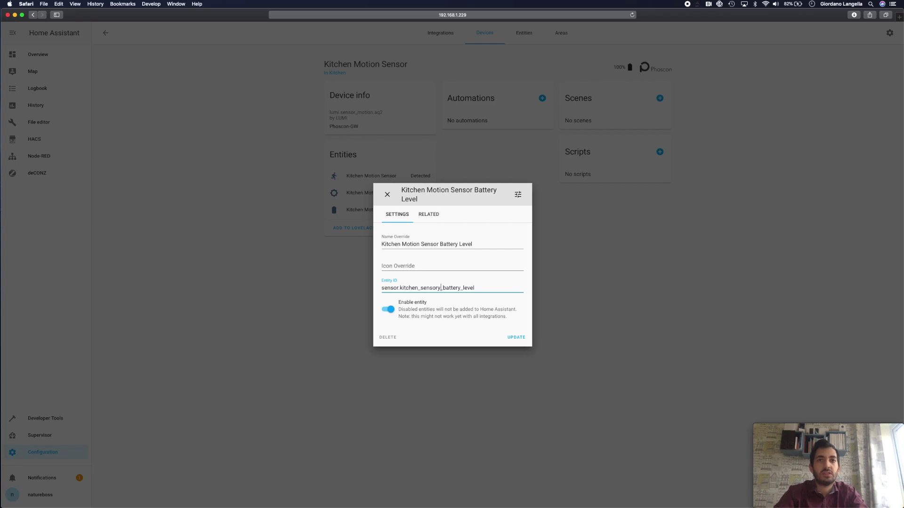
{"action": "left_click", "coordinate": [524, 342]}
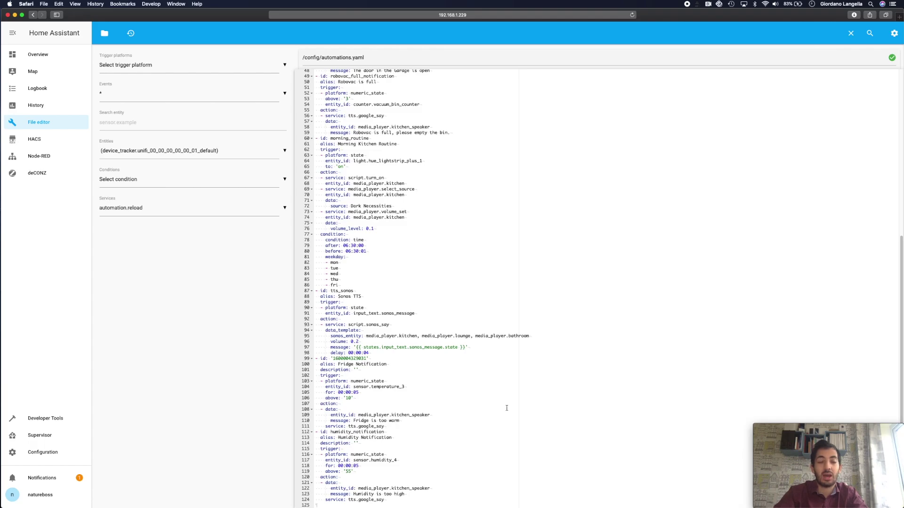
Browse the configuration files and open the automations folder.
{"action": "left_click", "coordinate": [104, 33]}
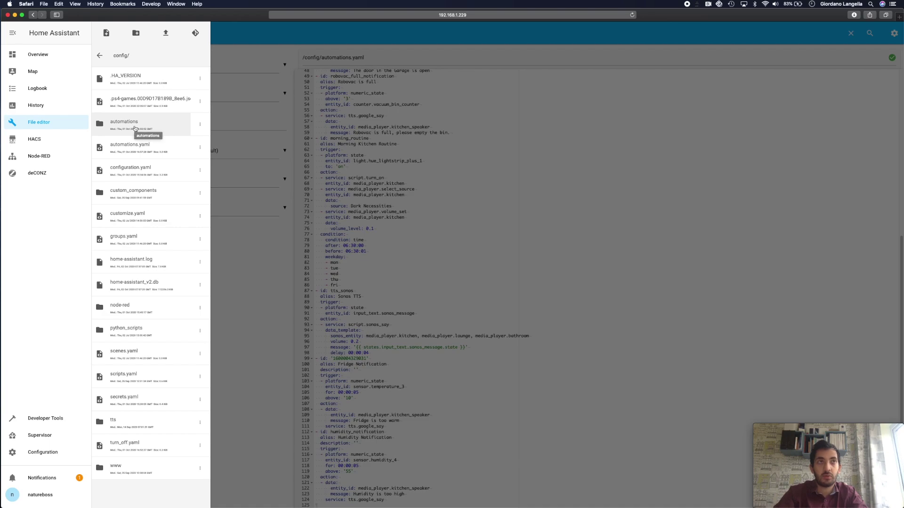
{"action": "left_click", "coordinate": [136, 129]}
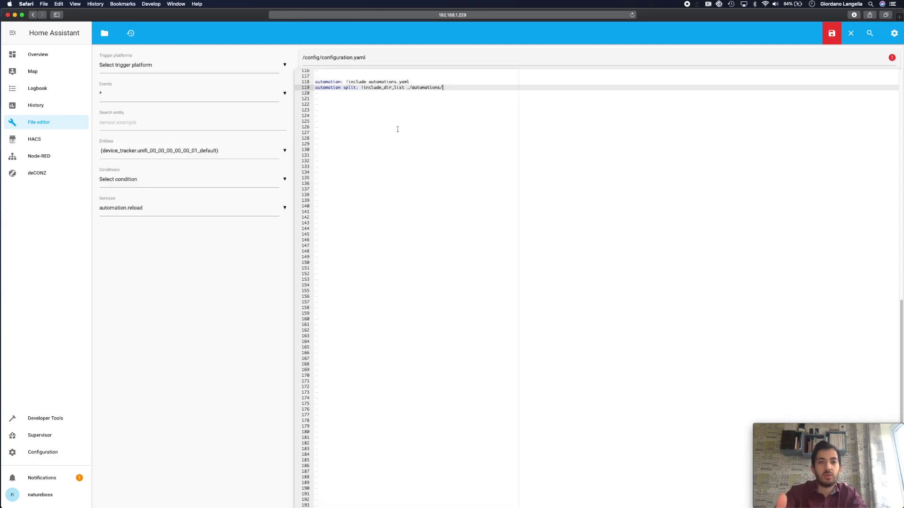
Highlight the !include automations.yaml line and the include_dir_list ./automations/ line to explain them.
{"action": "left_click_drag", "start_coordinate": [424, 80], "coordinate": [314, 82]}
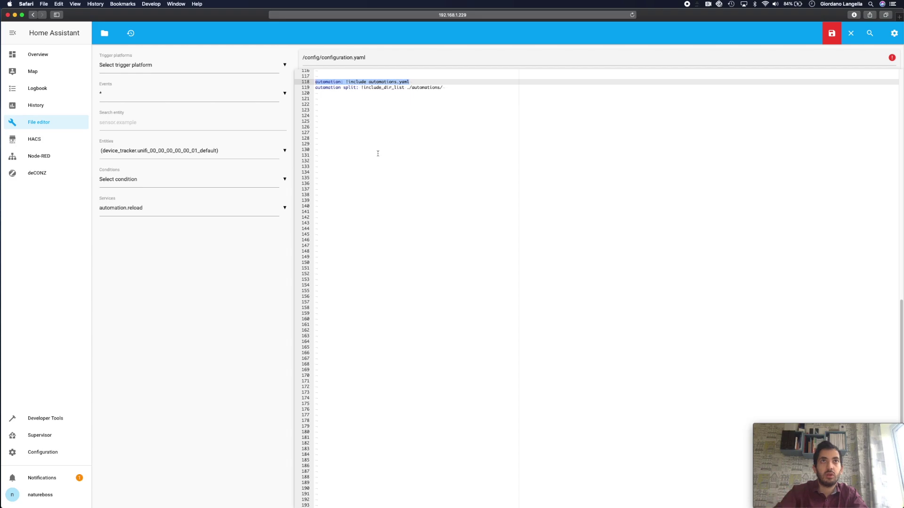
{"action": "left_click_drag", "start_coordinate": [346, 82], "coordinate": [418, 82]}
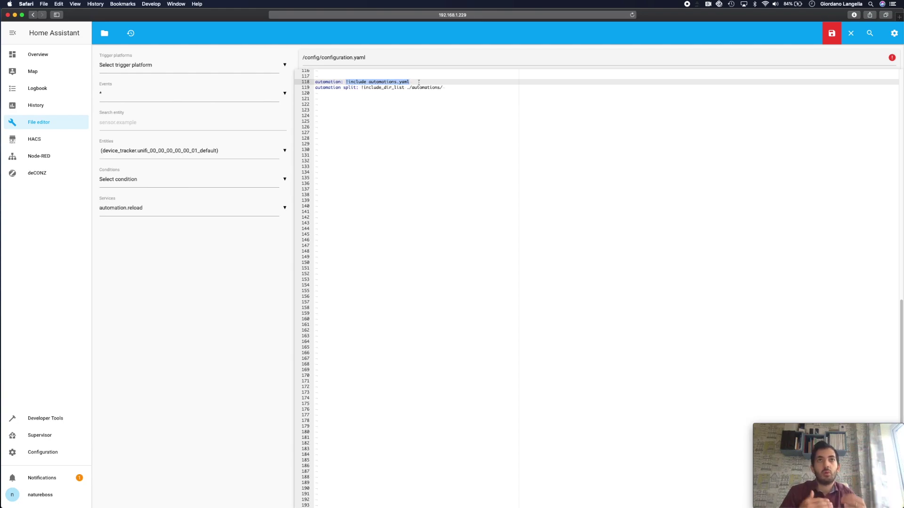
{"action": "left_click", "coordinate": [453, 87]}
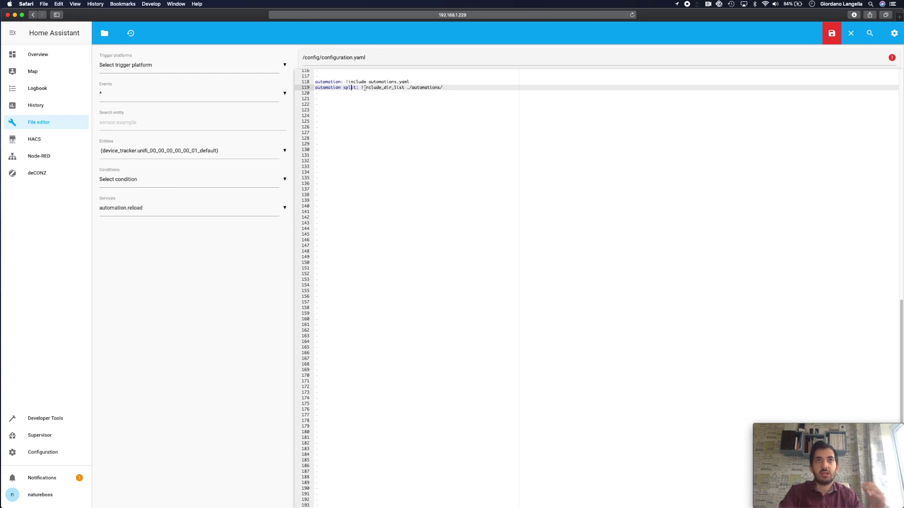
{"action": "left_click_drag", "start_coordinate": [359, 88], "coordinate": [473, 85]}
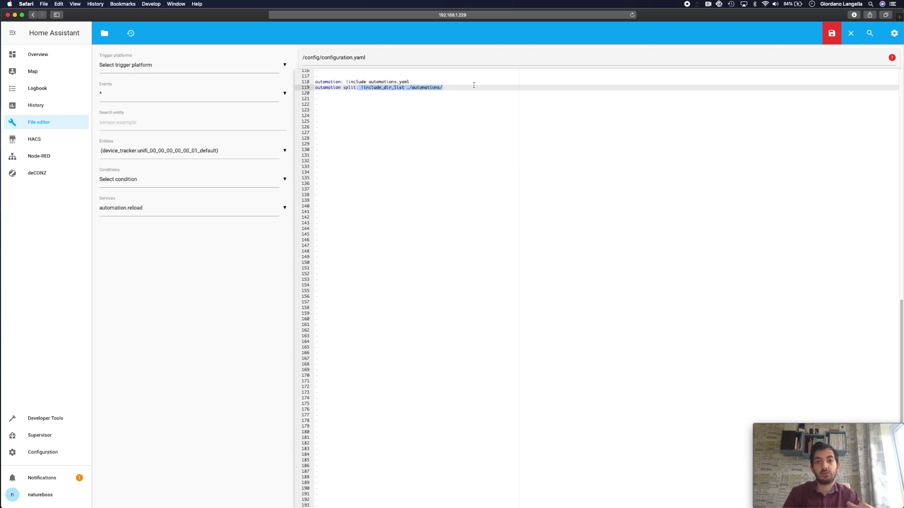
{"action": "left_click", "coordinate": [461, 144]}
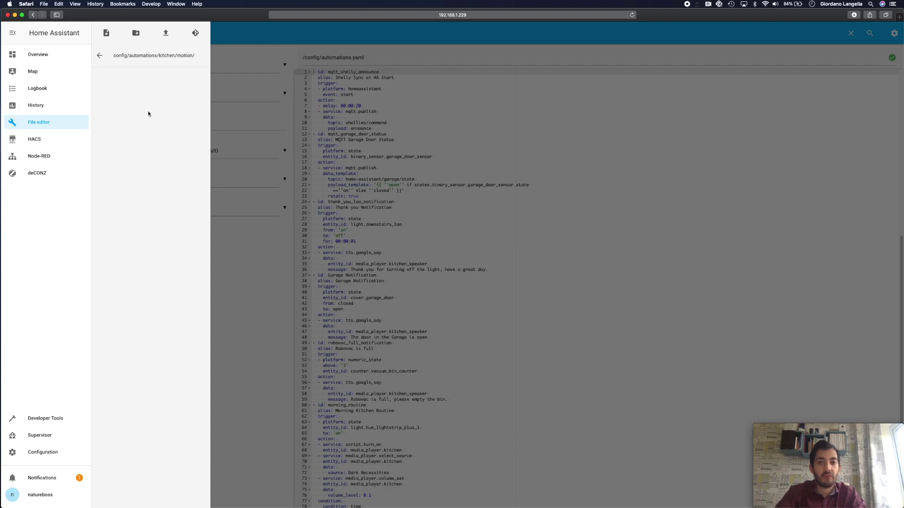
Create a new file named turn_on_led_lightstrip.yaml in the motion folder.
{"action": "left_click", "coordinate": [106, 34]}
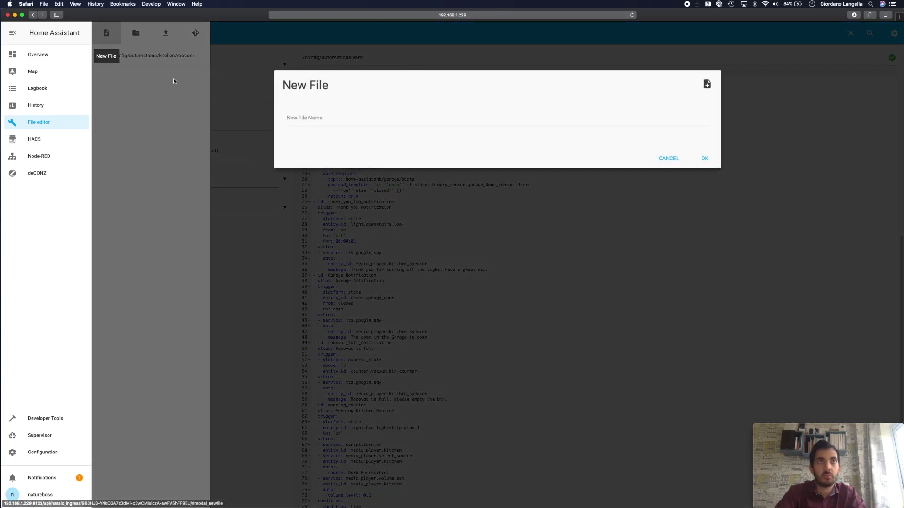
{"action": "left_click", "coordinate": [324, 118]}
{"action": "type", "text": "tun"}
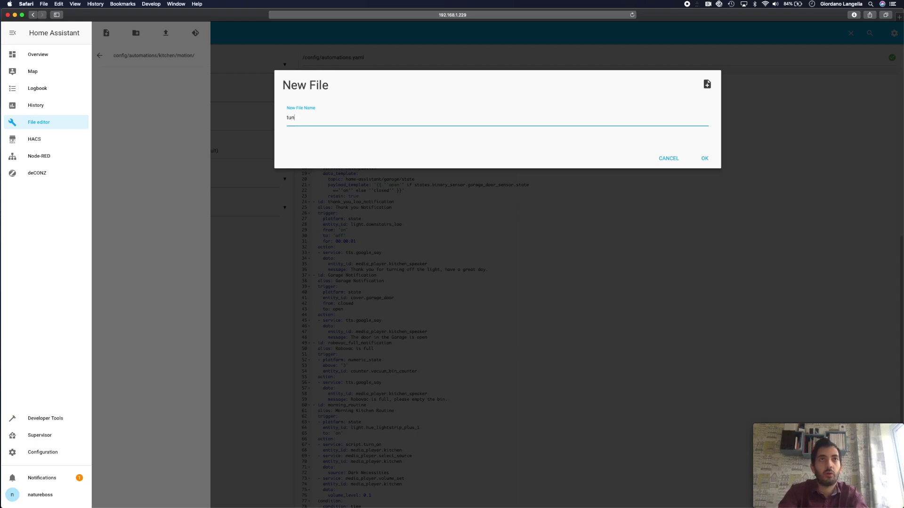
{"action": "type", "text": "r"}
{"action": "key", "text": "BackSpace"}
{"action": "key", "text": "BackSpace"}
{"action": "type", "text": "rn_on"}
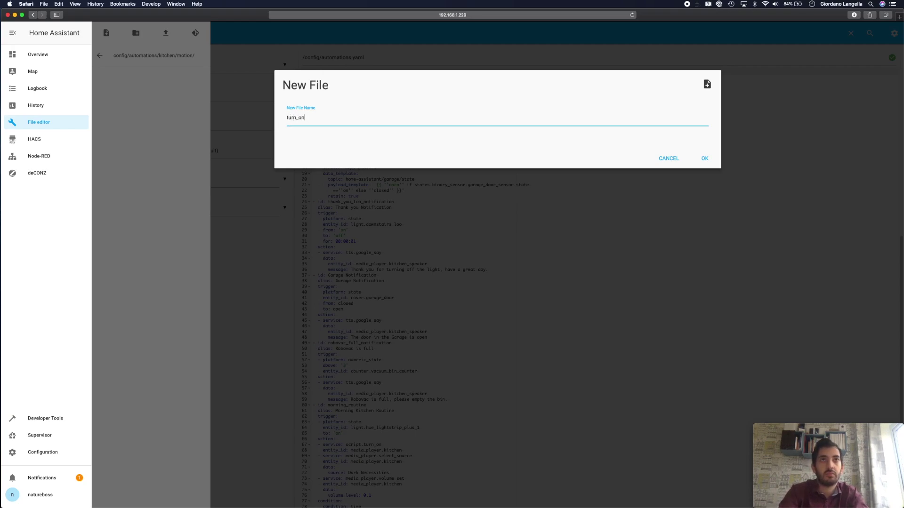
{"action": "type", "text": "_led_lightstrip."}
{"action": "type", "text": "yaml"}
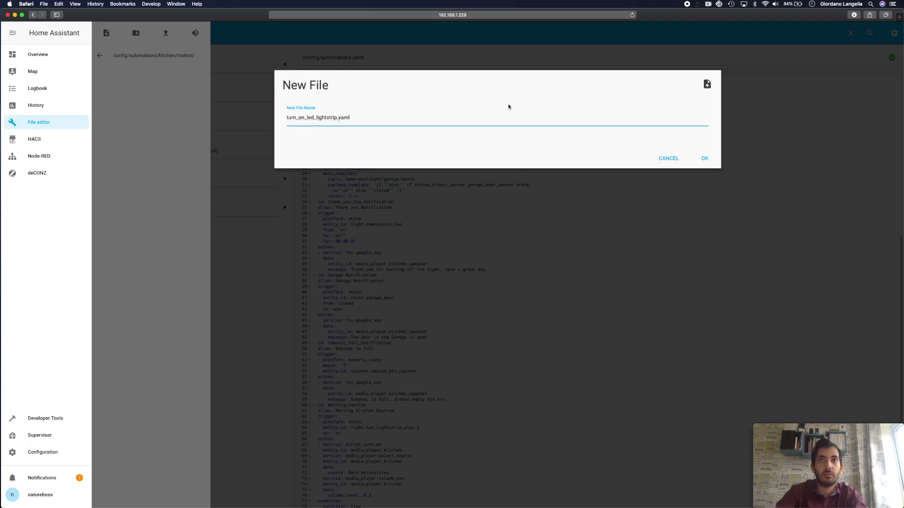
{"action": "left_click", "coordinate": [704, 159]}
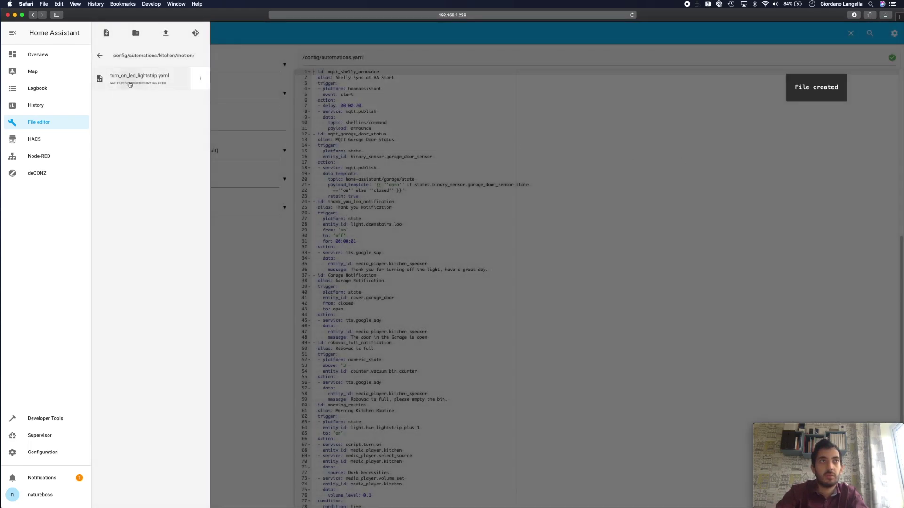
Paste the alias, trigger and action skeleton into the empty file.
{"action": "left_click", "coordinate": [496, 156]}
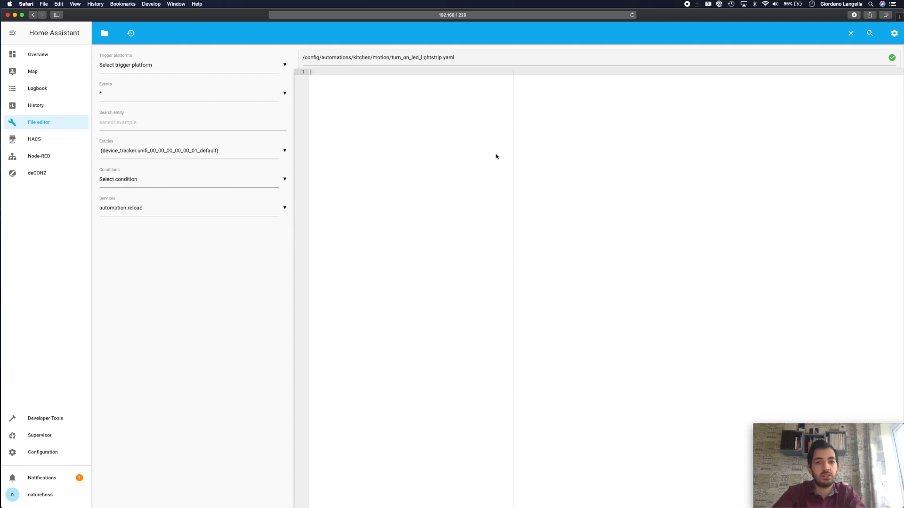
{"action": "type", "text": "alias: Turn on light strip when there is motion in the kitchen  trigger:  action:    data:"}
{"action": "left_click", "coordinate": [349, 84]}
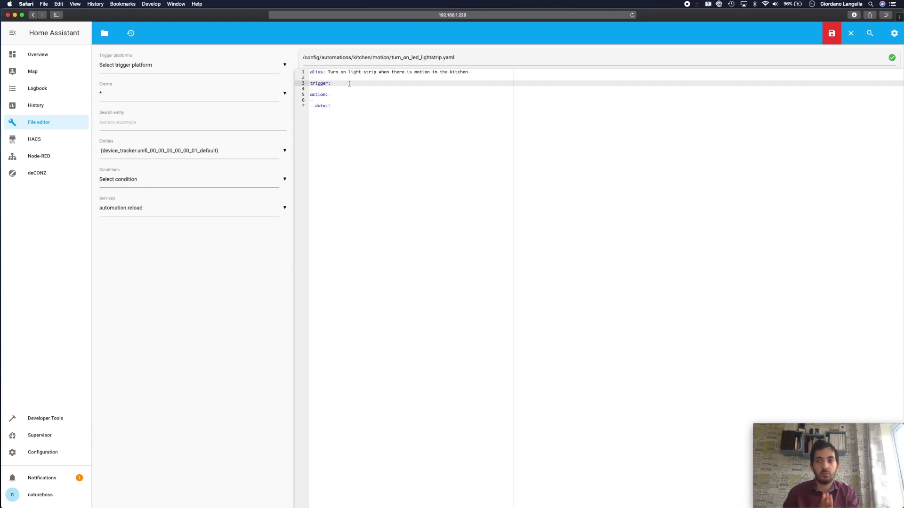
Add a state trigger on binary_sensor.kitchen_motion_sensor changing to 'on'.
{"action": "key", "text": "Return"}
{"action": "type", "text": "platform: state"}
{"action": "key", "text": "Return"}
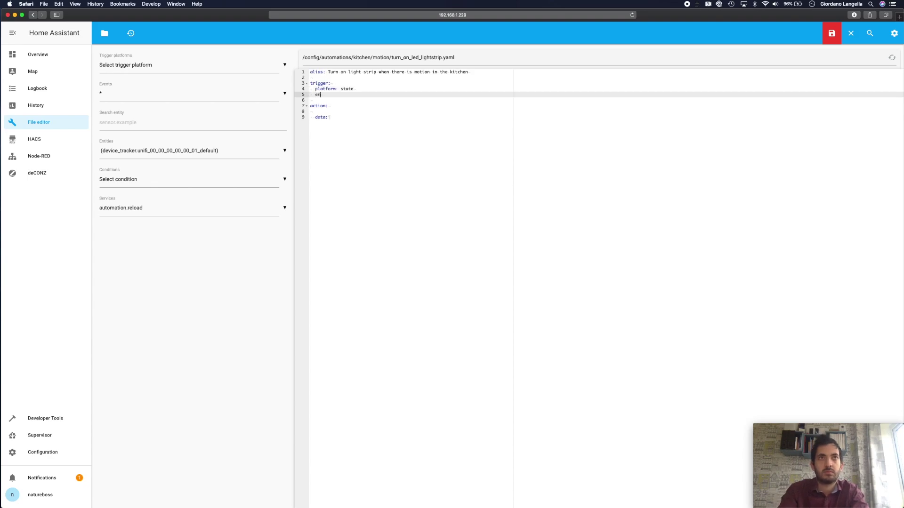
{"action": "type", "text": "entity_id: binary_sensor.kitchen_motion_sensor"}
{"action": "key", "text": "Return"}
{"action": "type", "text": "to: 'on'"}
{"action": "left_click", "coordinate": [342, 114]}
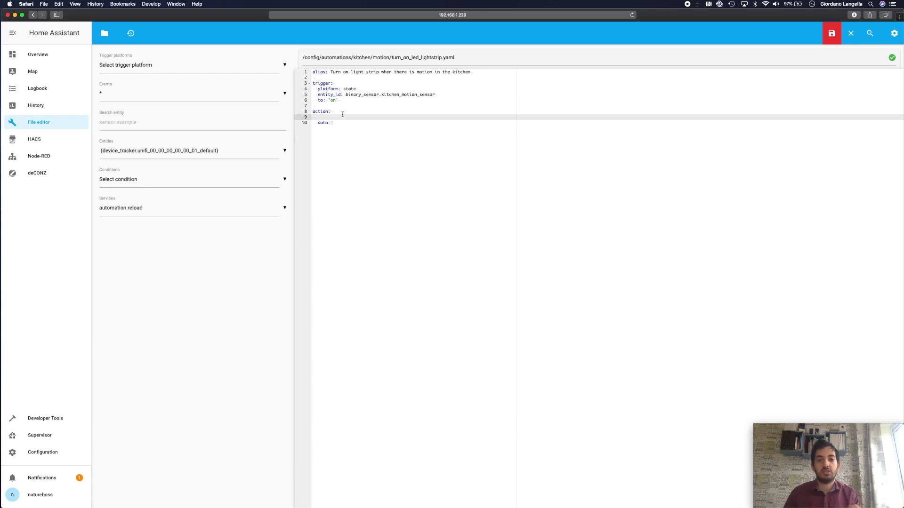
Add the light.turn_on service with data color_name red, brightness 255 and an entity_id line.
{"action": "type", "text": "service: light.turn_on entity_id: light.kichen_lightstrip"}
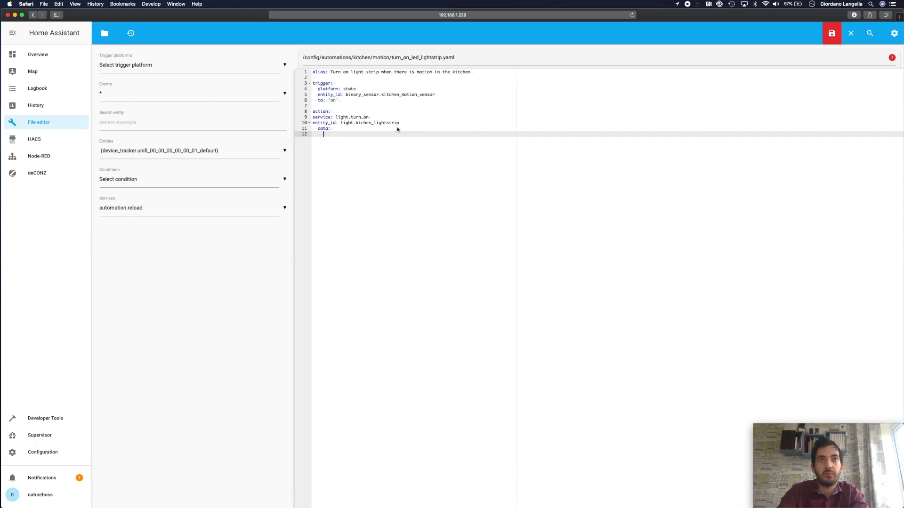
{"action": "type", "text": "color_name: red"}
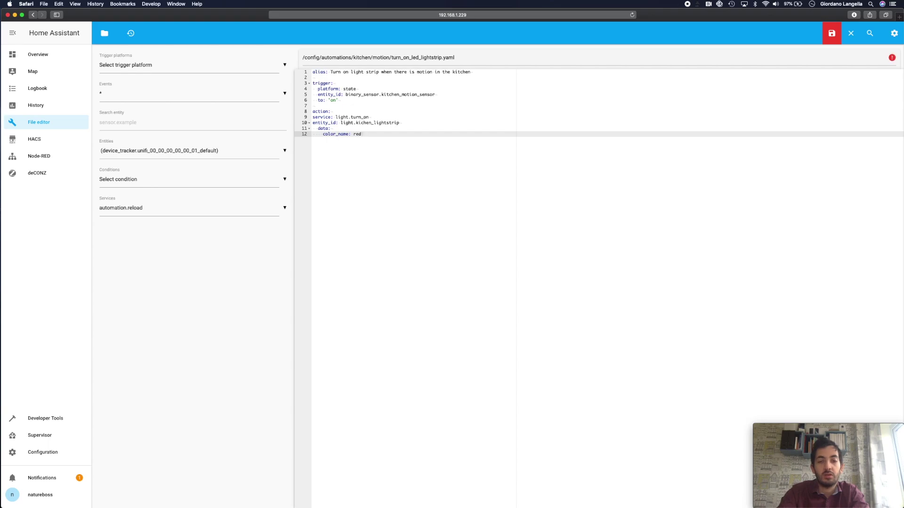
{"action": "key", "text": "Return"}
{"action": "type", "text": "b"}
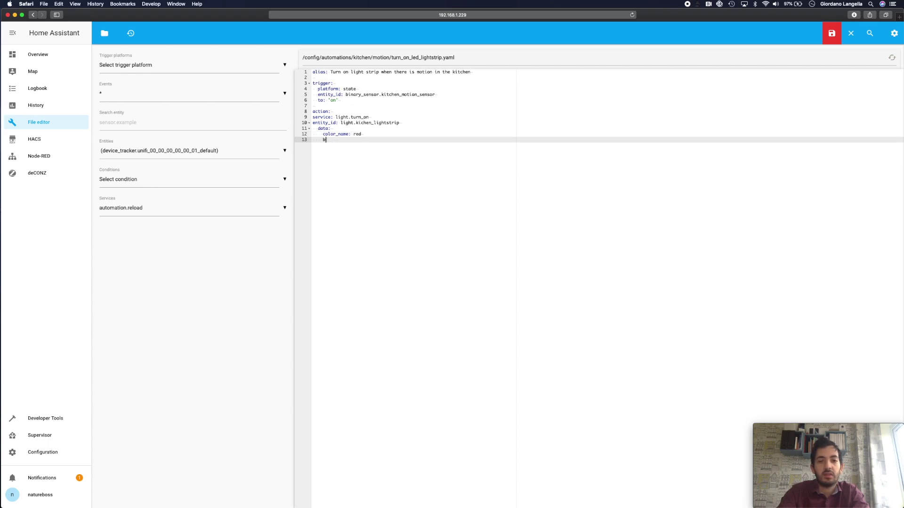
{"action": "type", "text": "rightness: 255"}
{"action": "key", "text": "Return"}
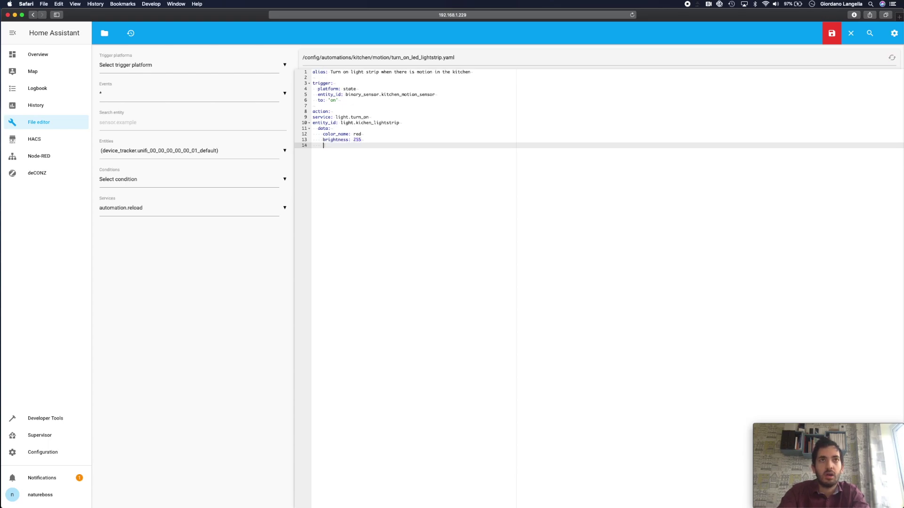
{"action": "type", "text": "entity_id:"}
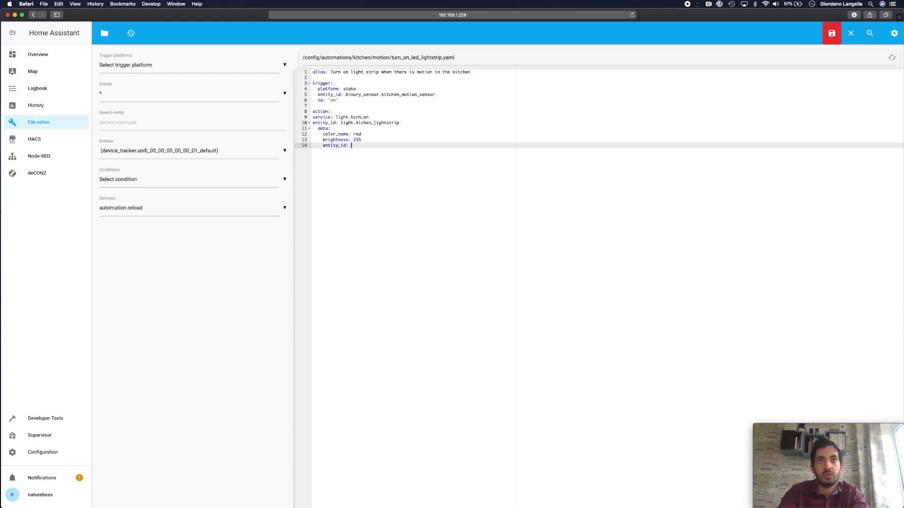
Fill the data entity_id with light.kitchen_lightstrip and fix the action's indentation.
{"action": "left_click", "coordinate": [341, 123]}
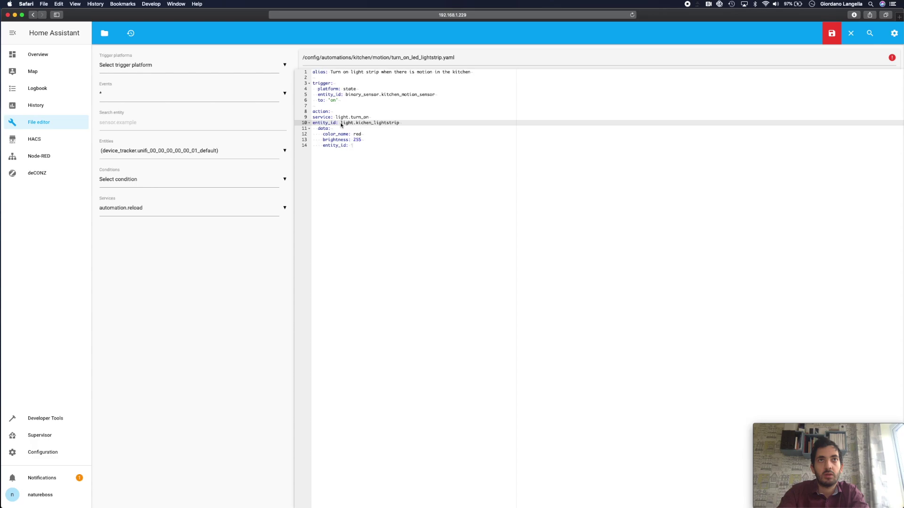
{"action": "type", "text": "light.kitchen_lightstrip"}
{"action": "left_click", "coordinate": [312, 117]}
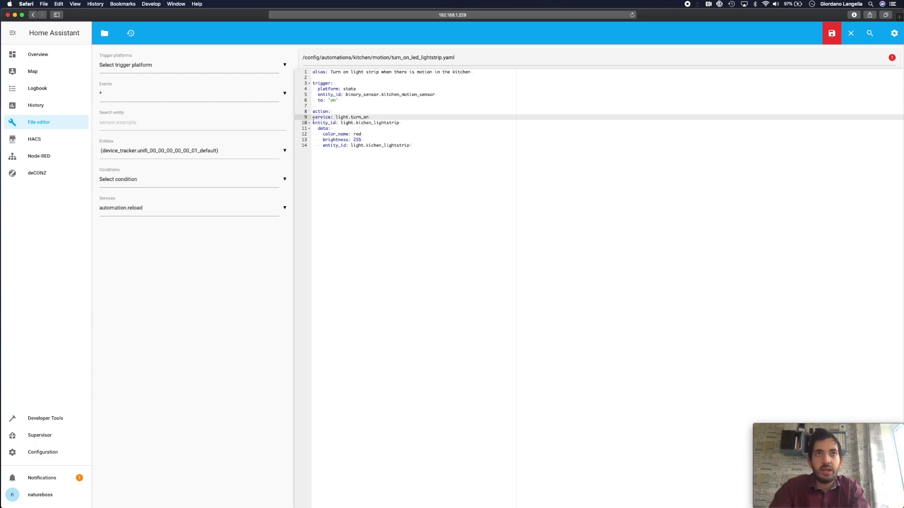
{"action": "key", "text": "Tab"}
{"action": "left_click", "coordinate": [312, 124]}
{"action": "key", "text": "Tab"}
{"action": "left_click_drag", "start_coordinate": [491, 151], "coordinate": [323, 134]}
{"action": "key", "text": "Tab"}
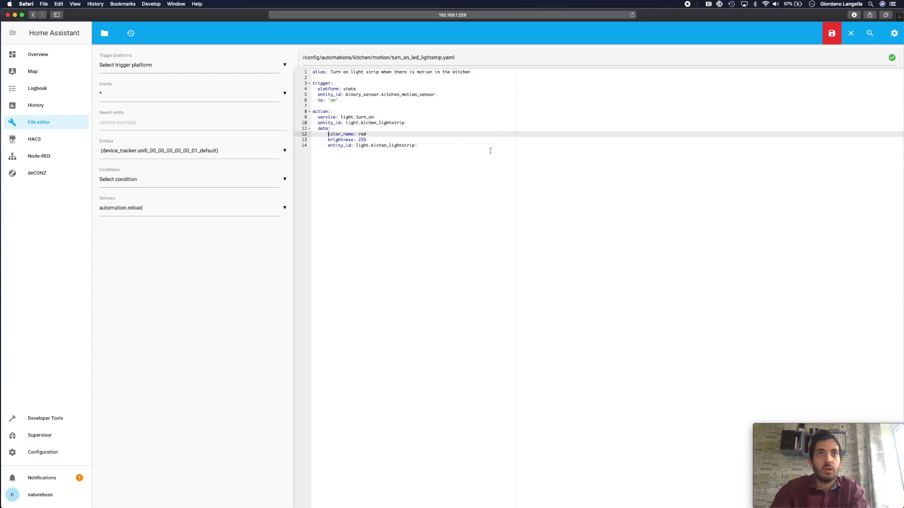
Save turn_on_led_lightstrip.yaml and reload the automations.
{"action": "left_click", "coordinate": [827, 33]}
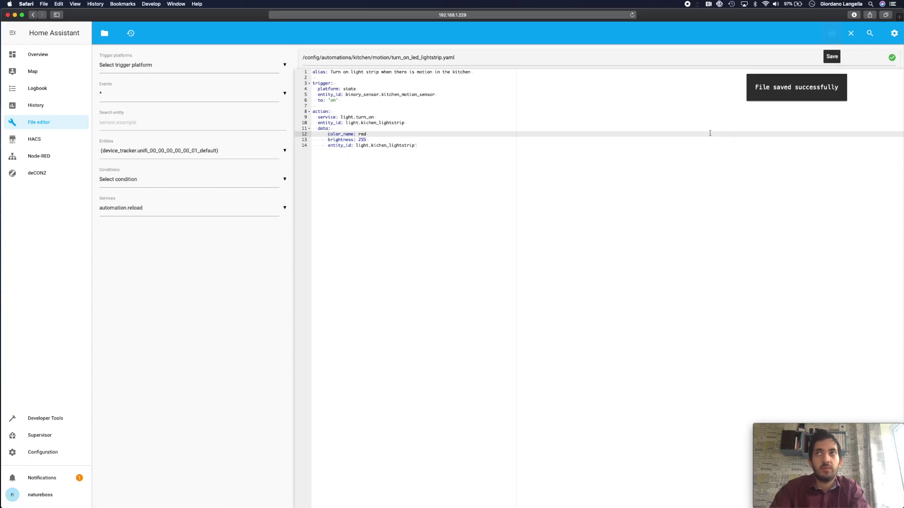
{"action": "left_click", "coordinate": [894, 33]}
{"action": "left_click", "coordinate": [842, 178]}
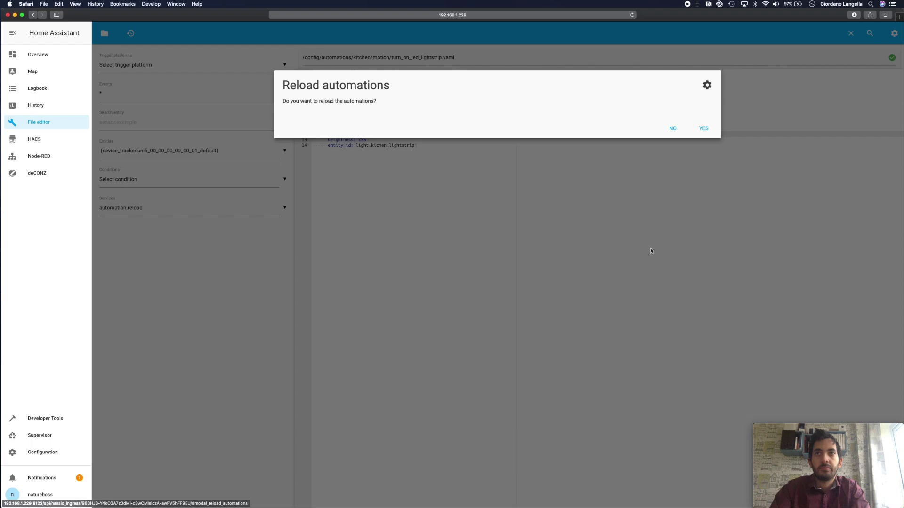
{"action": "left_click", "coordinate": [704, 128]}
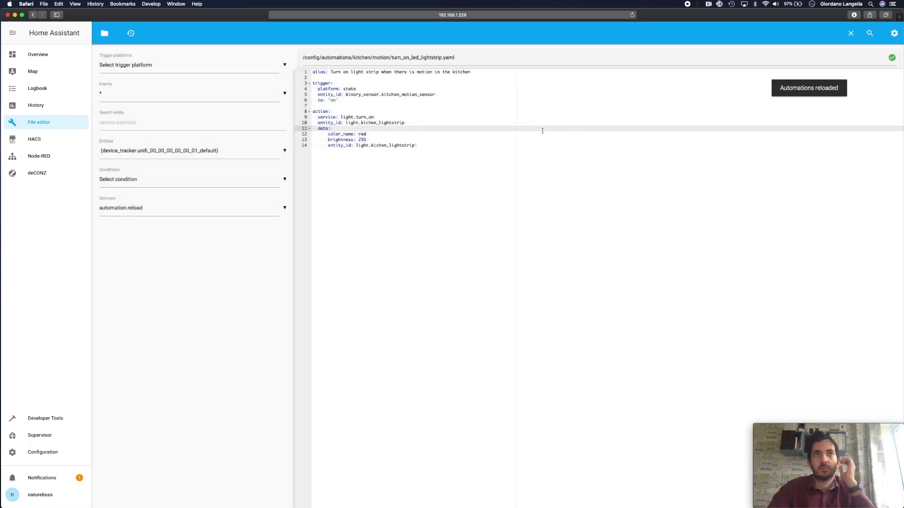
Correct 'kichen' to 'kitchen' on lines 10 and 14 and save the file again.
{"action": "left_click", "coordinate": [543, 145]}
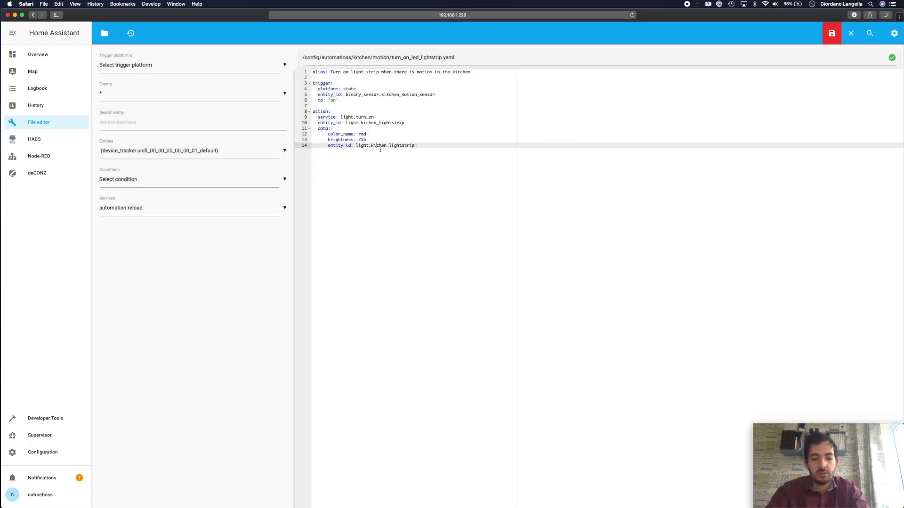
{"action": "left_click", "coordinate": [376, 145]}
{"action": "type", "text": "t"}
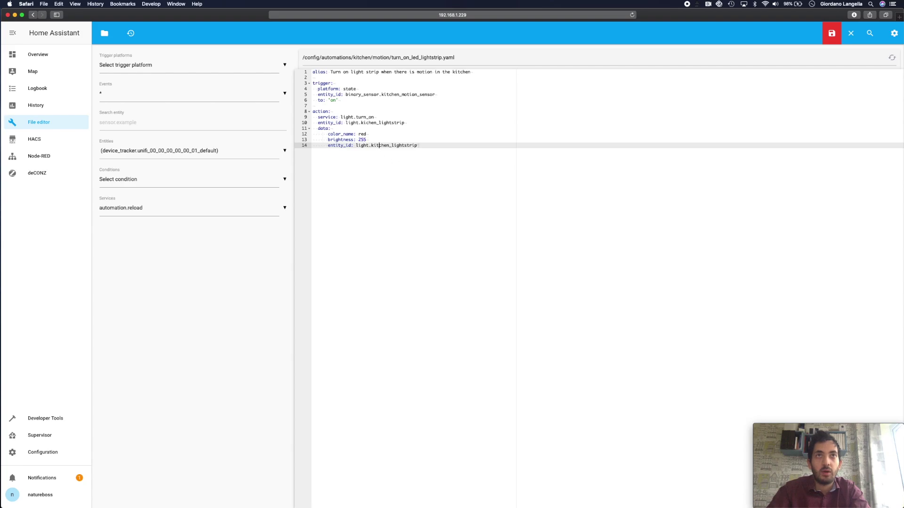
{"action": "left_click", "coordinate": [367, 122]}
{"action": "type", "text": "t"}
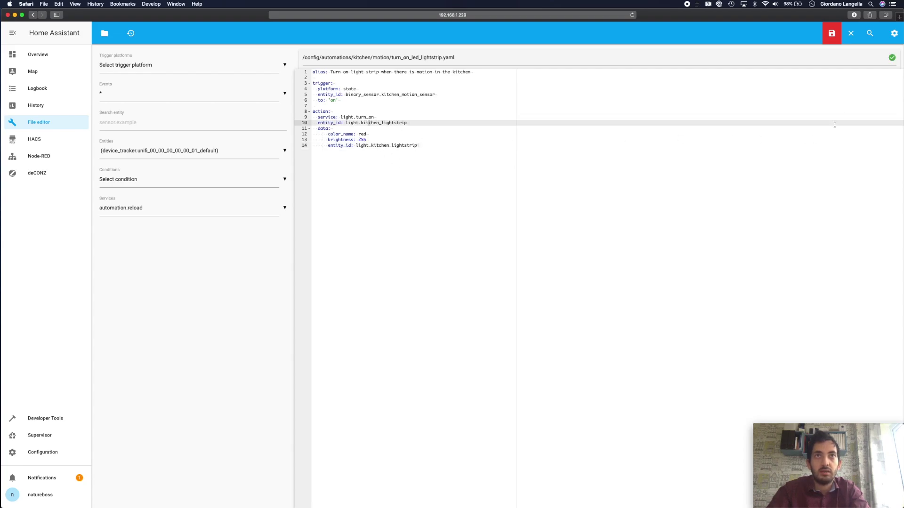
{"action": "left_click", "coordinate": [832, 33]}
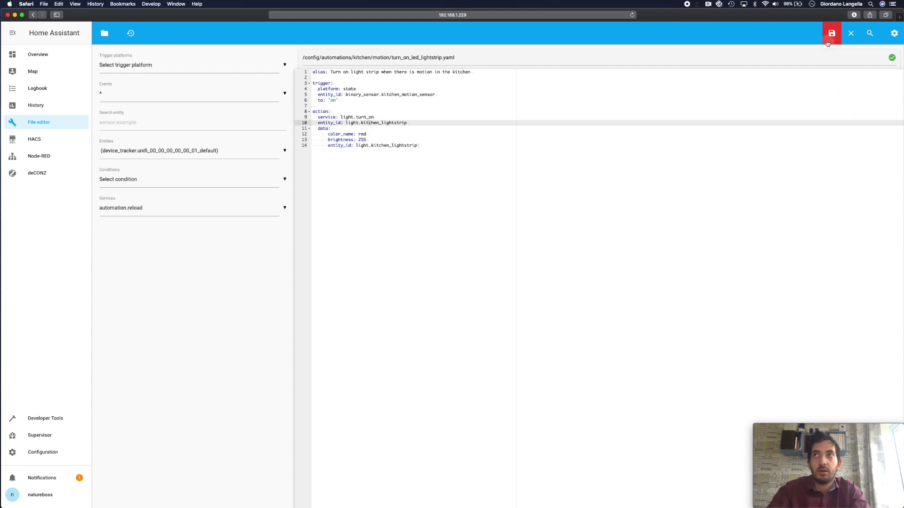
{"action": "left_click", "coordinate": [894, 33]}
Run the kitchen motion light-strip automation manually, then turn the Kitchen Lightstrip off from Overview.
{"action": "left_click", "coordinate": [46, 452]}
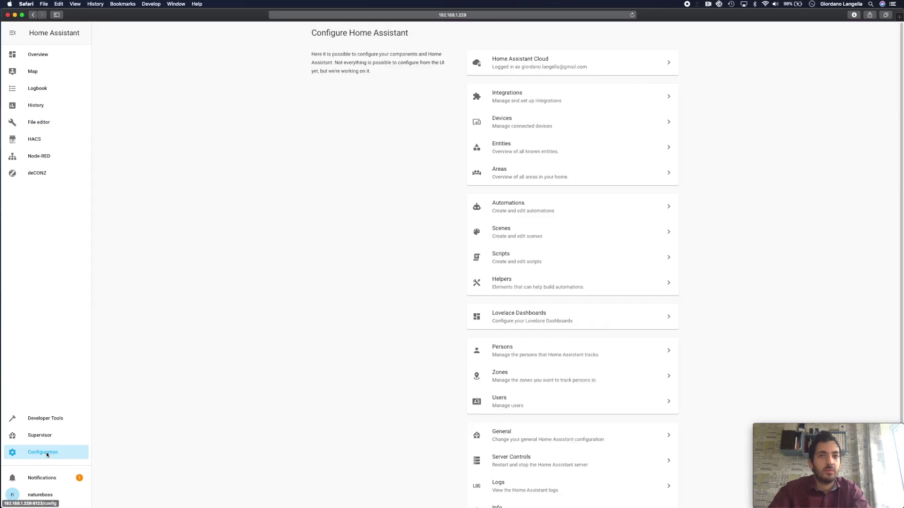
{"action": "left_click", "coordinate": [537, 208]}
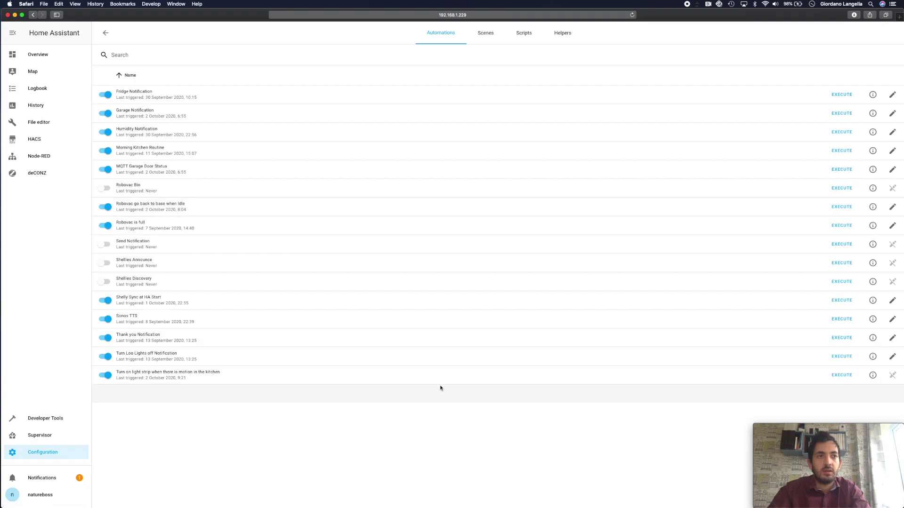
{"action": "left_click", "coordinate": [842, 379]}
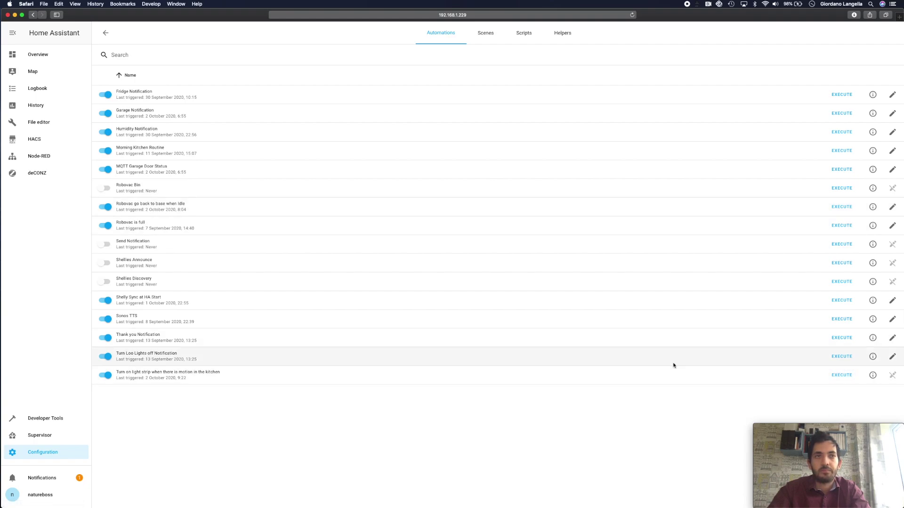
{"action": "left_click", "coordinate": [42, 54]}
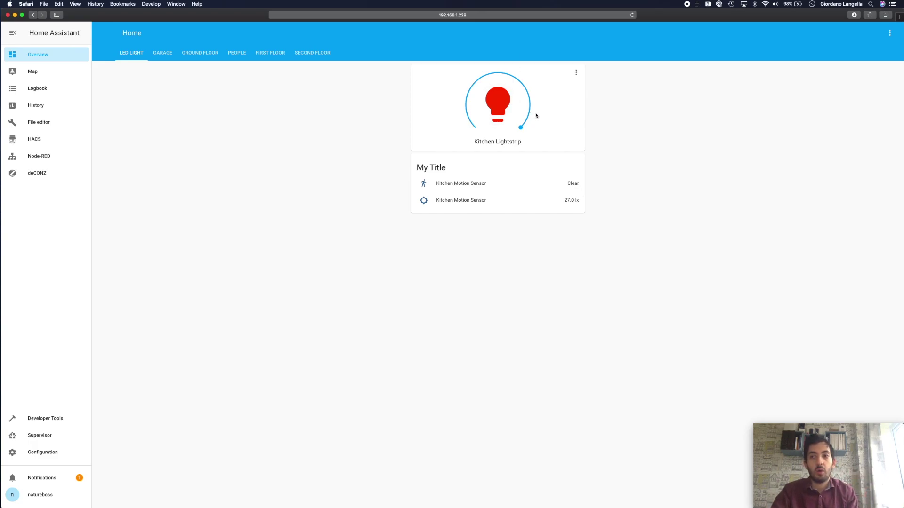
{"action": "left_click", "coordinate": [487, 109]}
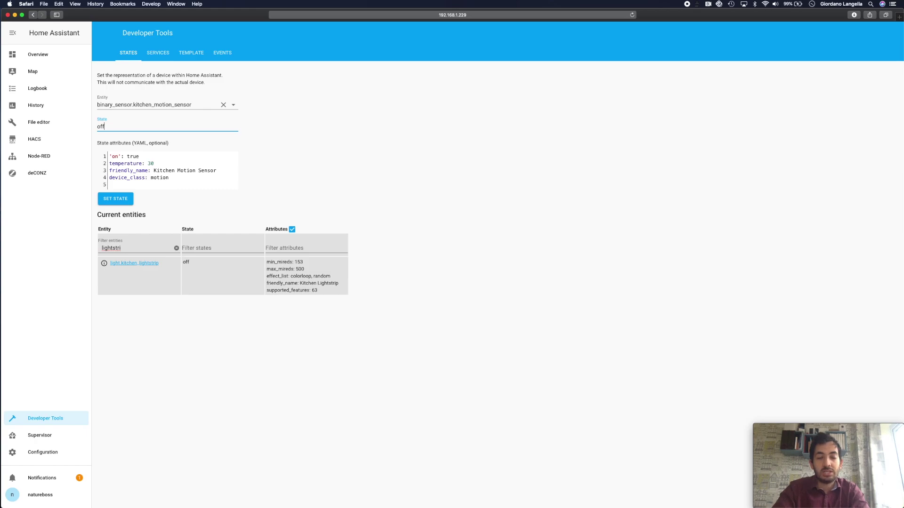
Set the kitchen motion sensor state to off and switch the Kitchen Lightstrip off again on Overview.
{"action": "left_click", "coordinate": [119, 199]}
{"action": "left_click", "coordinate": [48, 57]}
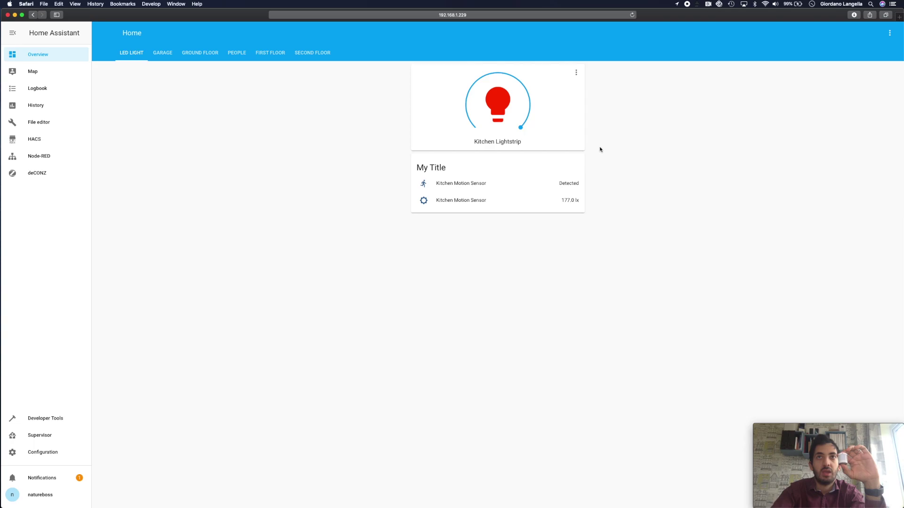
{"action": "left_click", "coordinate": [501, 101]}
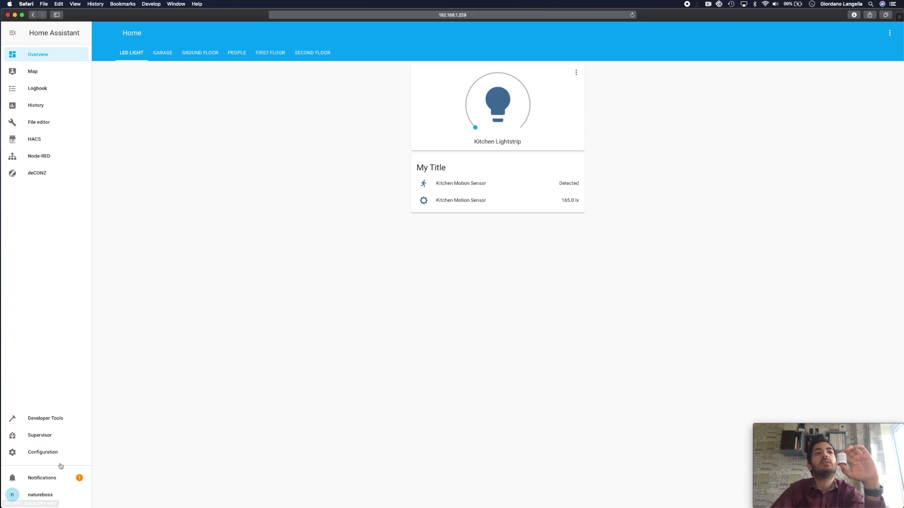
{"action": "left_click", "coordinate": [64, 420]}
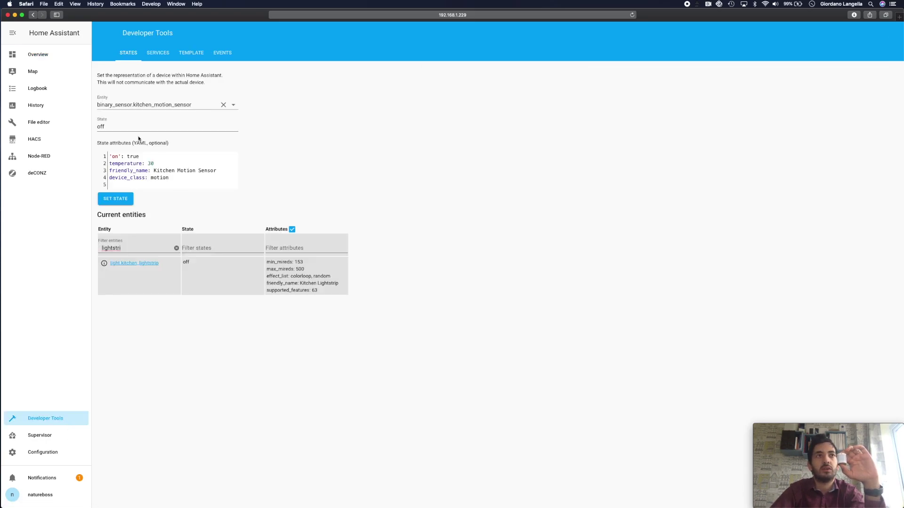
{"action": "left_click", "coordinate": [56, 54]}
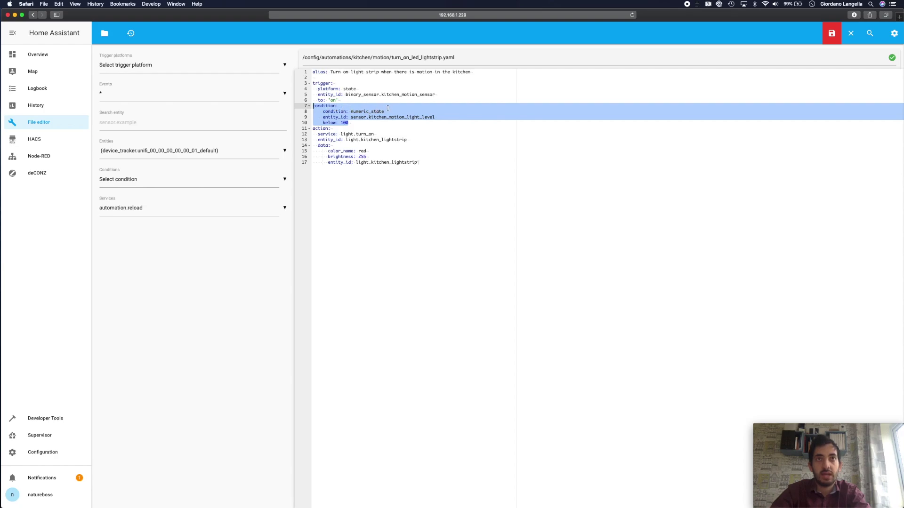
Highlight the light-level sensor entity and the below: 100 threshold in the new condition.
{"action": "left_click", "coordinate": [356, 117]}
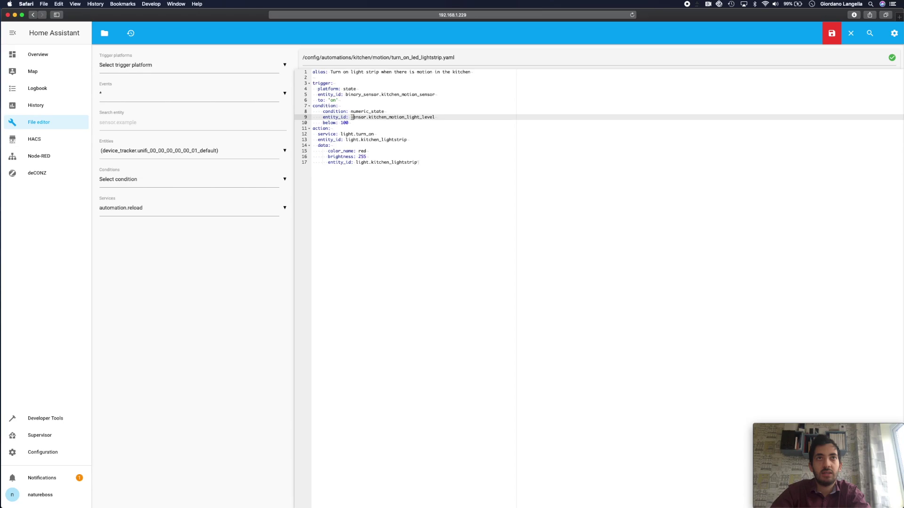
{"action": "left_click_drag", "start_coordinate": [350, 117], "coordinate": [442, 117]}
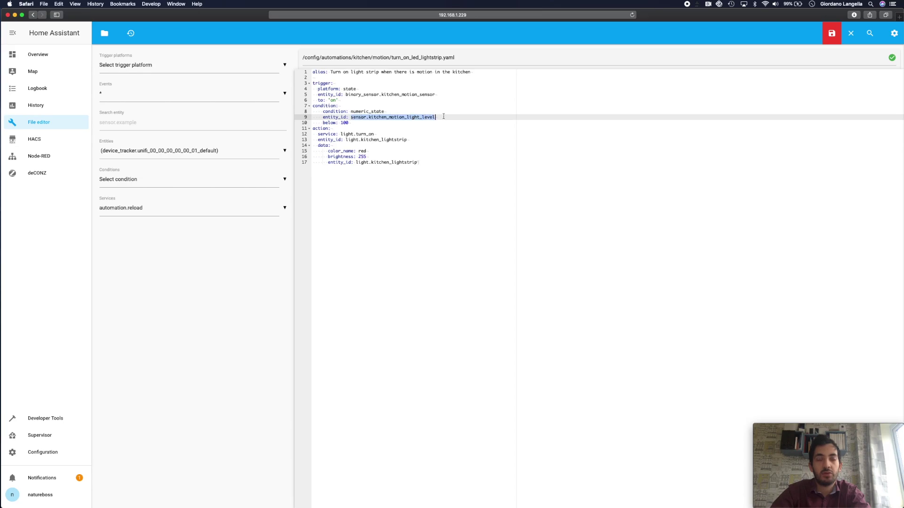
{"action": "left_click_drag", "start_coordinate": [322, 123], "coordinate": [362, 123]}
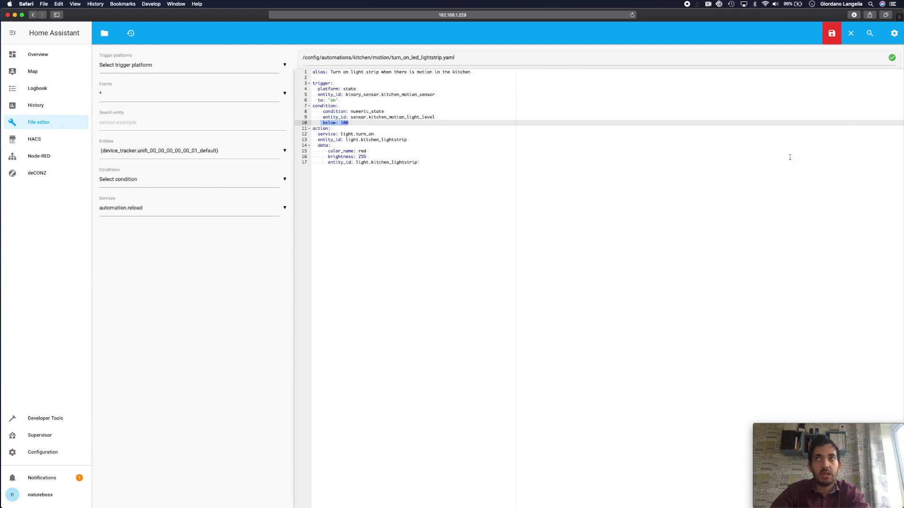
Save turn_on_led_lightstrip.yaml and confirm reloading the automations.
{"action": "left_click", "coordinate": [831, 34]}
{"action": "left_click", "coordinate": [893, 34]}
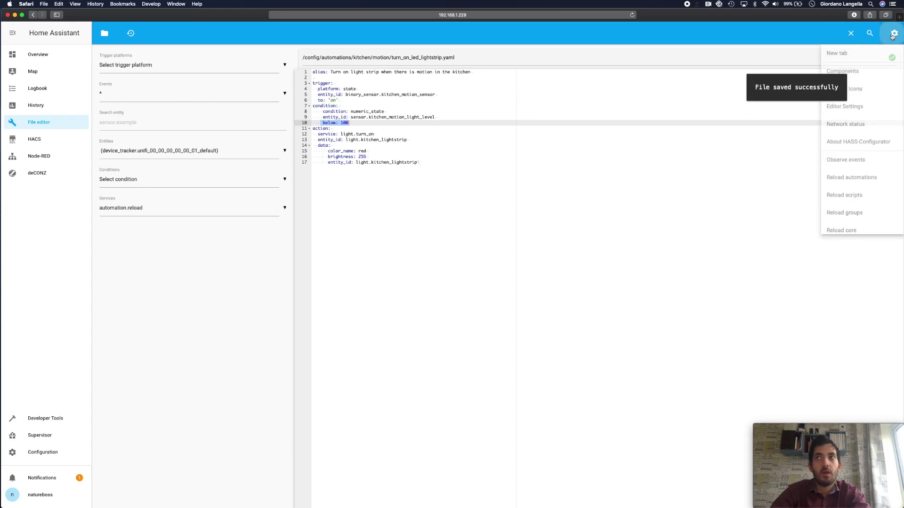
{"action": "left_click", "coordinate": [872, 177]}
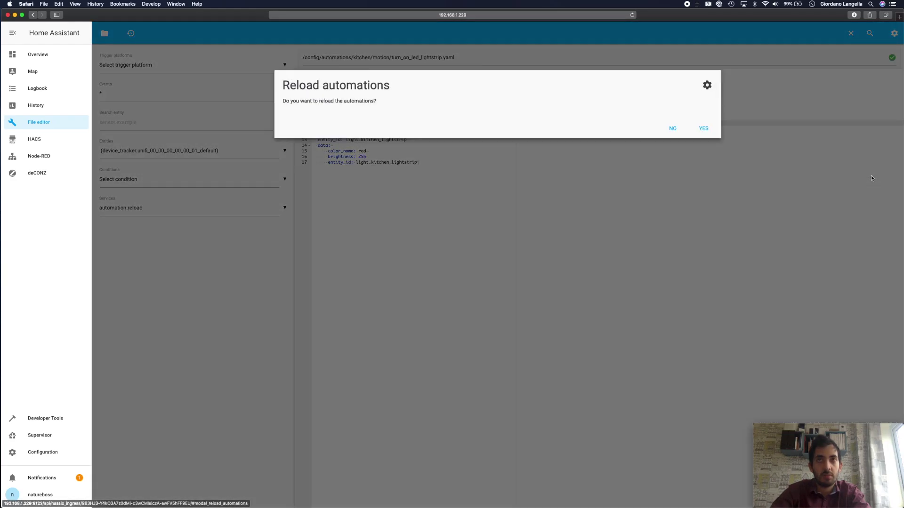
{"action": "left_click", "coordinate": [709, 128]}
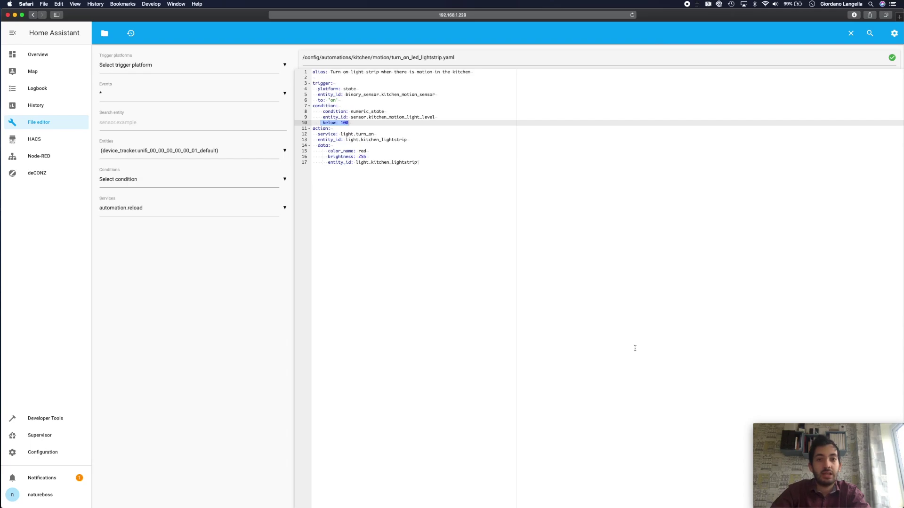
{"action": "left_click", "coordinate": [52, 55]}
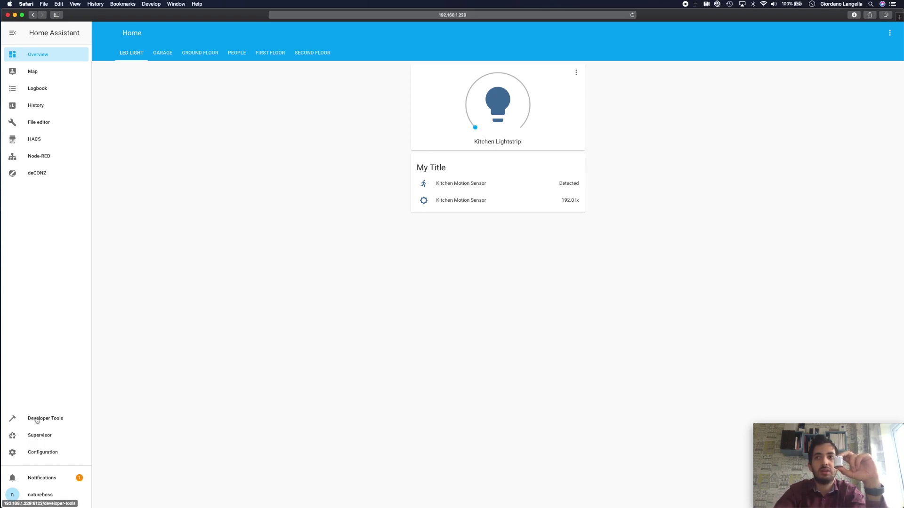
Check Developer Tools, then switch back to the File editor window.
{"action": "left_click", "coordinate": [37, 421]}
{"action": "key", "text": "super+bracketleft"}
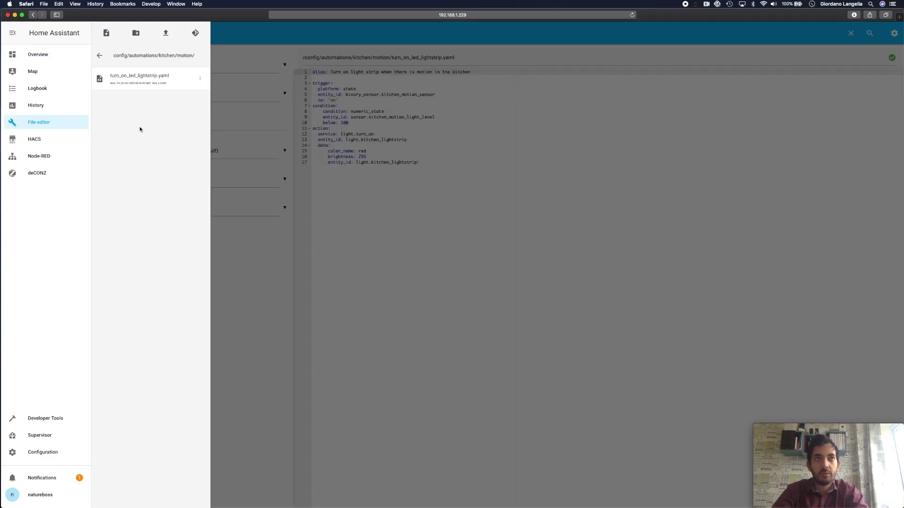
Create a new file named turn_off in the kitchen motion folder.
{"action": "left_click", "coordinate": [107, 32]}
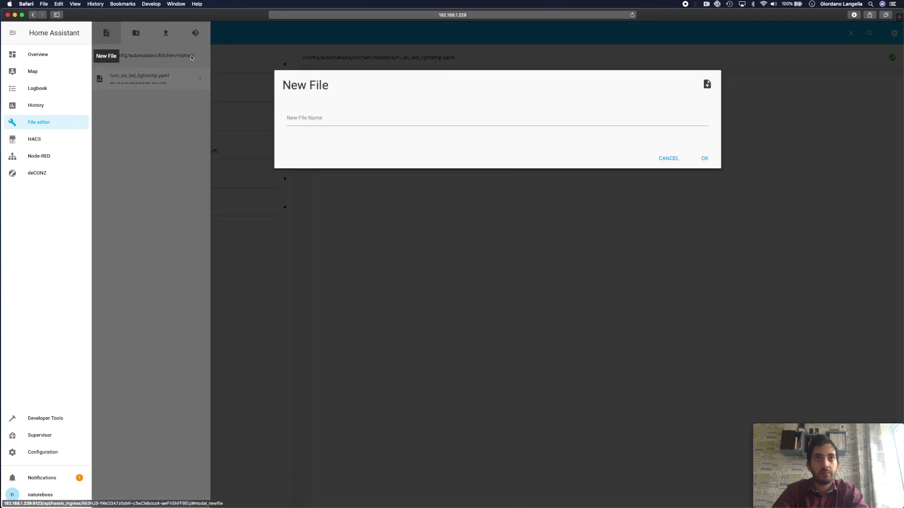
{"action": "left_click", "coordinate": [375, 123]}
{"action": "type", "text": "turn"}
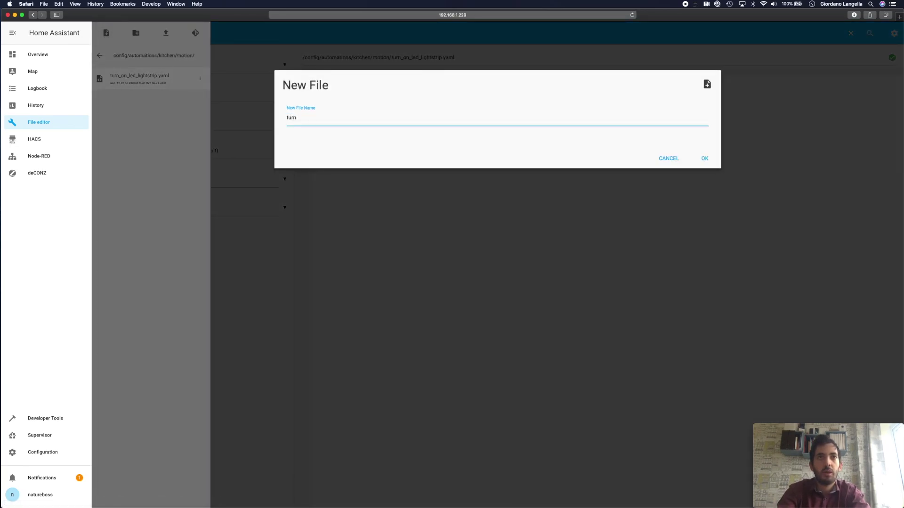
{"action": "type", "text": "_off"}
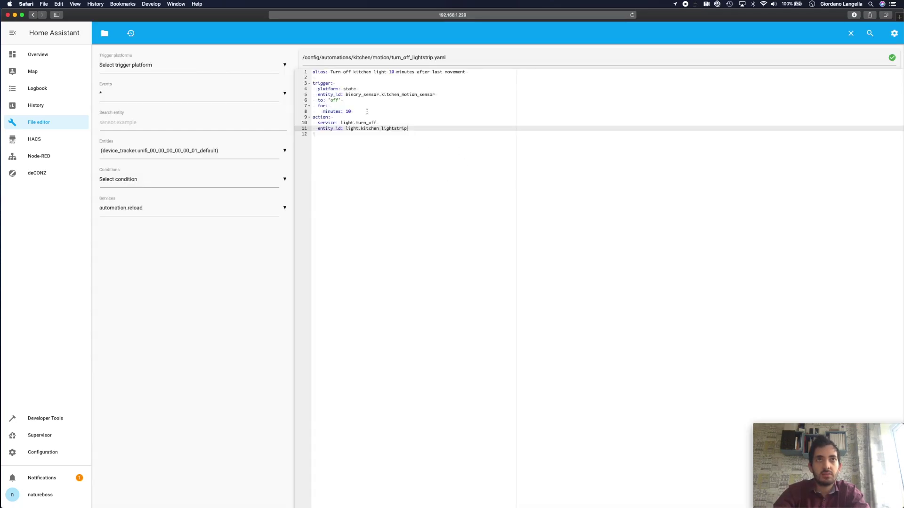
Edit the off-for-10-minutes trigger on line 8, adding seconds: 1 beneath it.
{"action": "left_click_drag", "start_coordinate": [351, 112], "coordinate": [309, 102]}
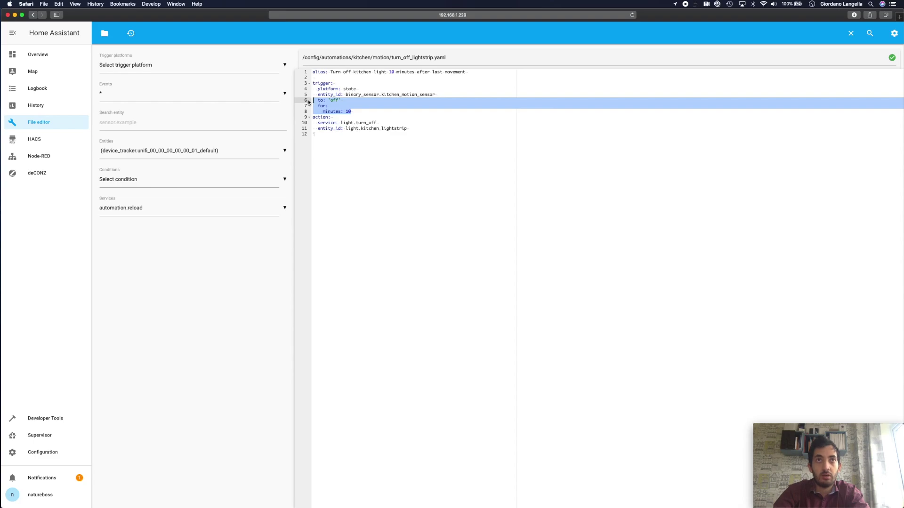
{"action": "left_click", "coordinate": [399, 114]}
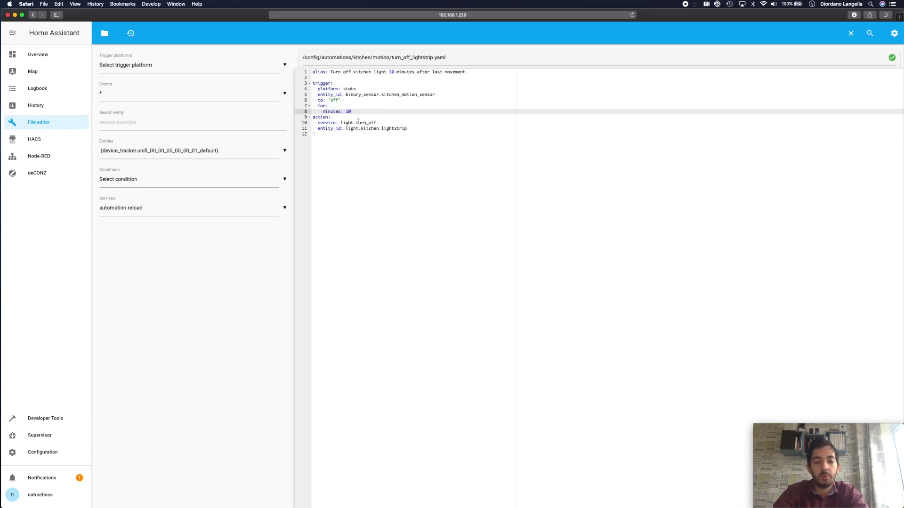
{"action": "left_click", "coordinate": [323, 111]}
{"action": "type", "text": "#"}
{"action": "left_click", "coordinate": [397, 113]}
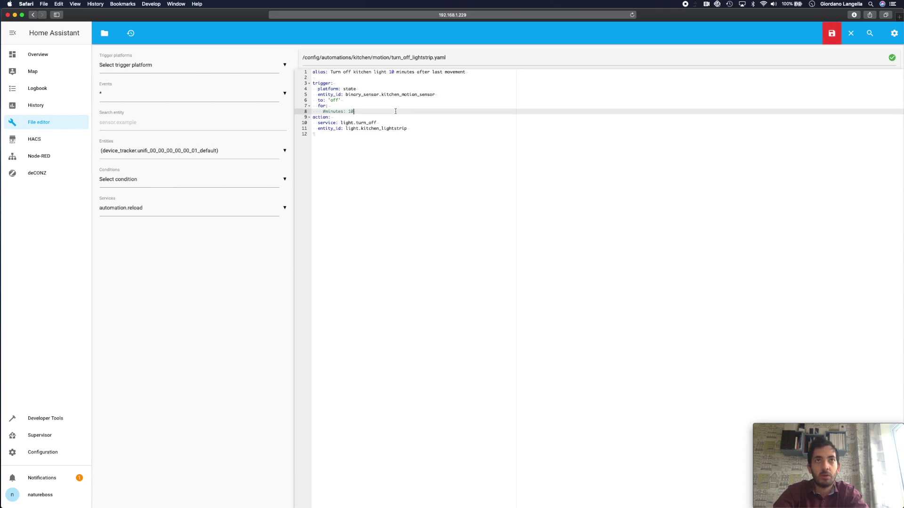
{"action": "key", "text": "Return"}
{"action": "type", "text": "sec"}
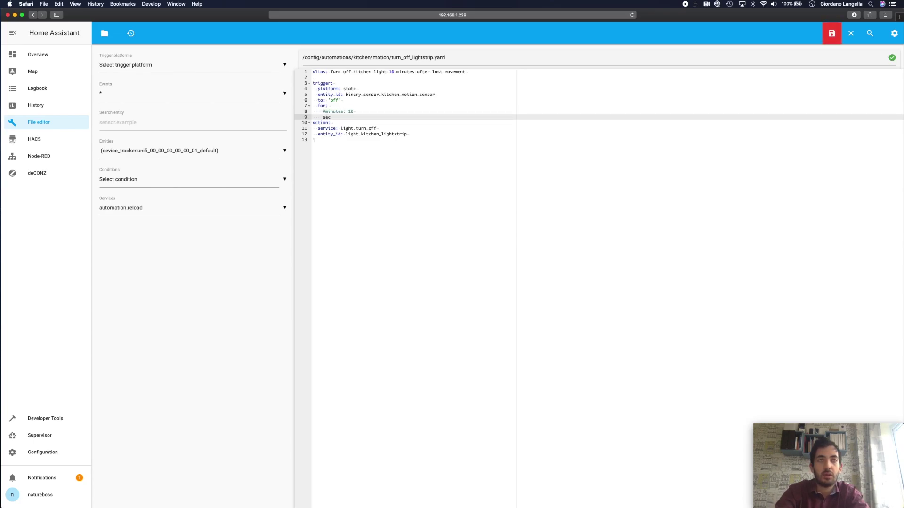
{"action": "type", "text": "onds: 5"}
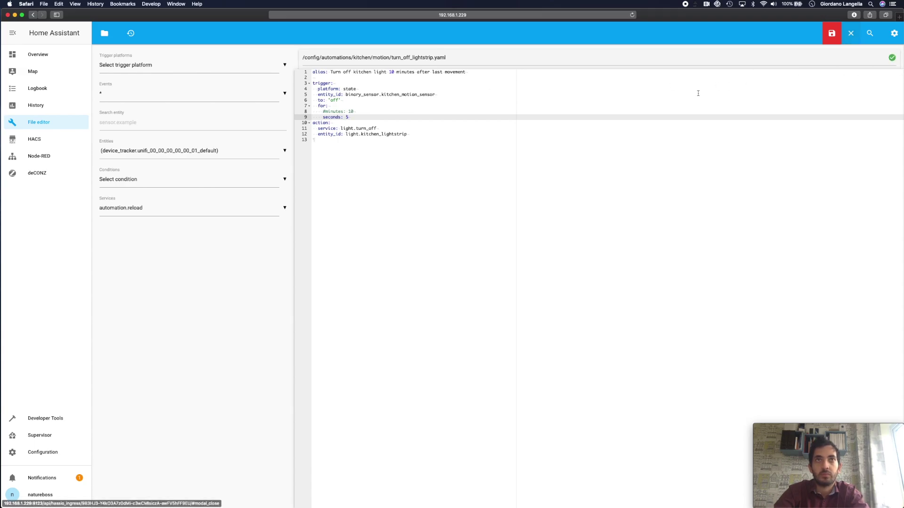
{"action": "key", "text": "BackSpace"}
{"action": "type", "text": "1"}
Save turn_off_lightstrip.yaml and reload the automations.
{"action": "left_click", "coordinate": [838, 42]}
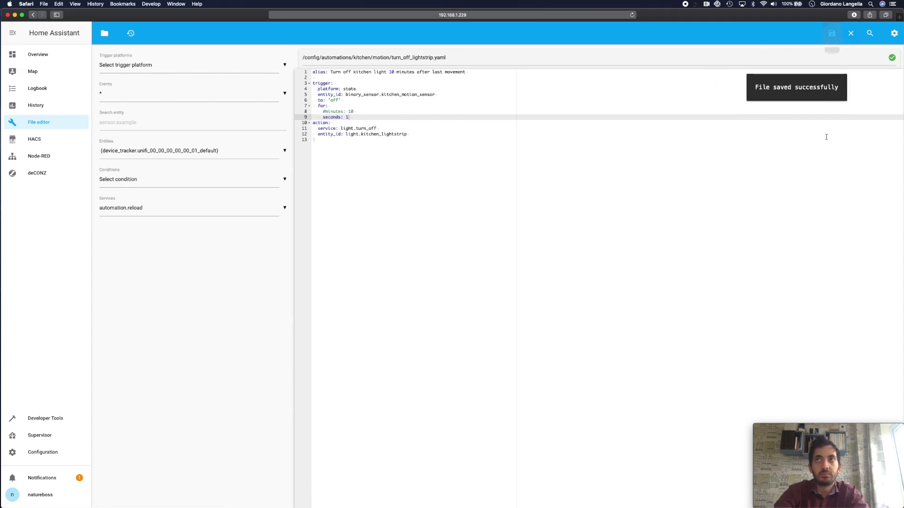
{"action": "left_click", "coordinate": [898, 41]}
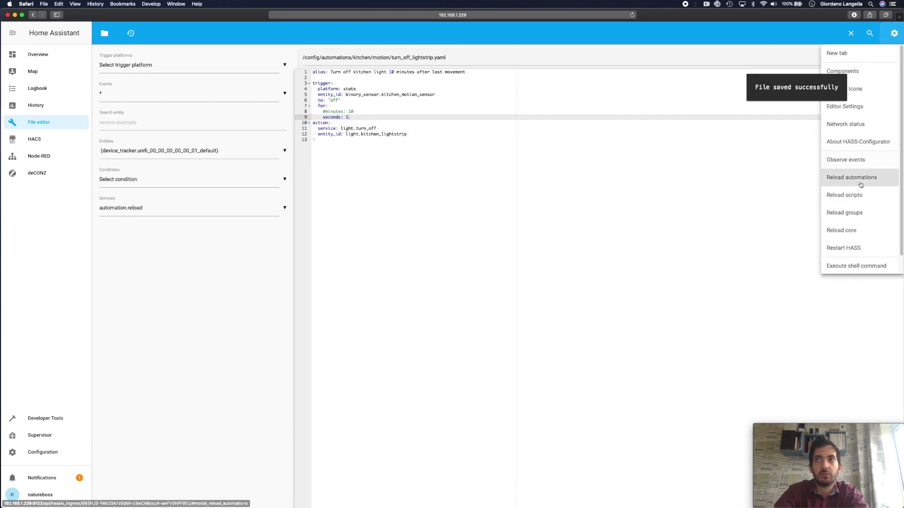
{"action": "left_click", "coordinate": [833, 179]}
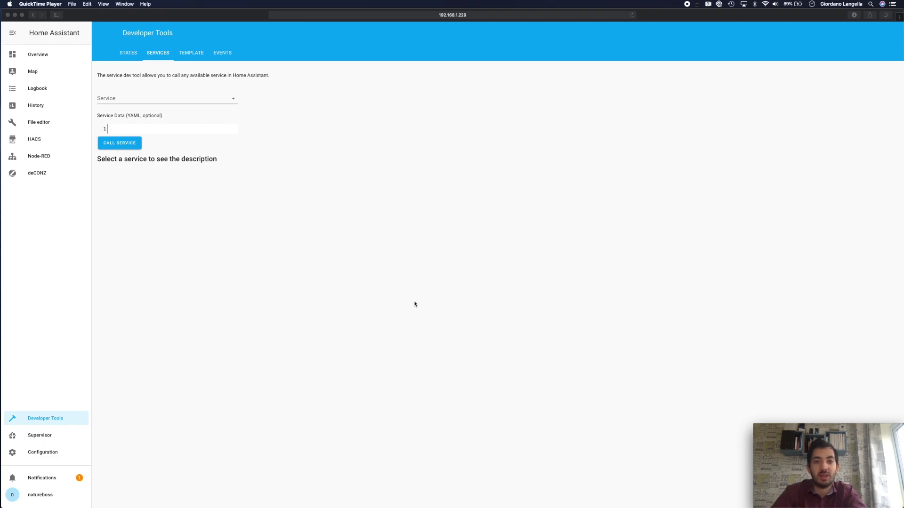
Choose the light.turn_on service by searching the service list for 'light'.
{"action": "left_click", "coordinate": [234, 99]}
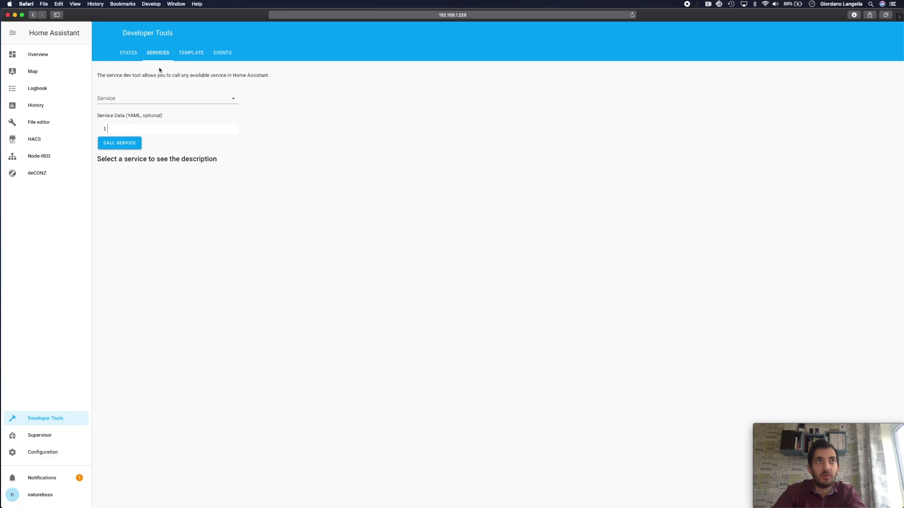
{"action": "left_click", "coordinate": [233, 99]}
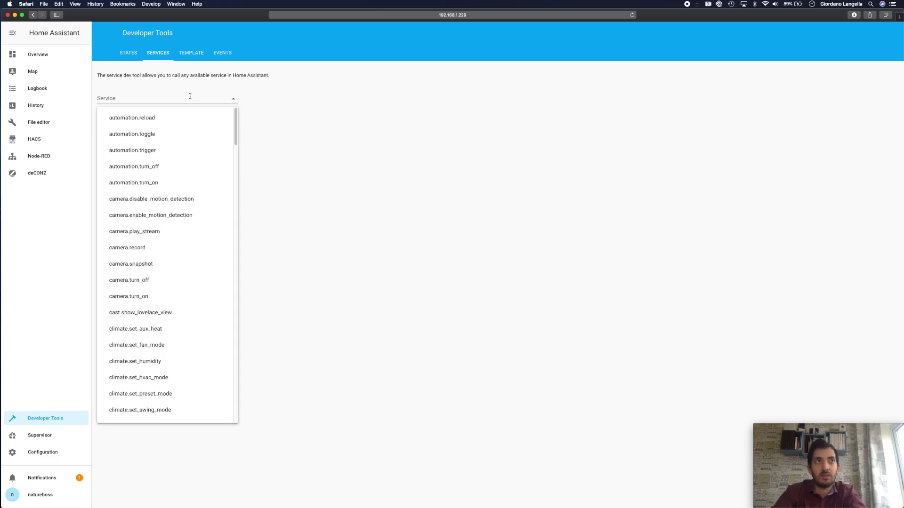
{"action": "type", "text": "light"}
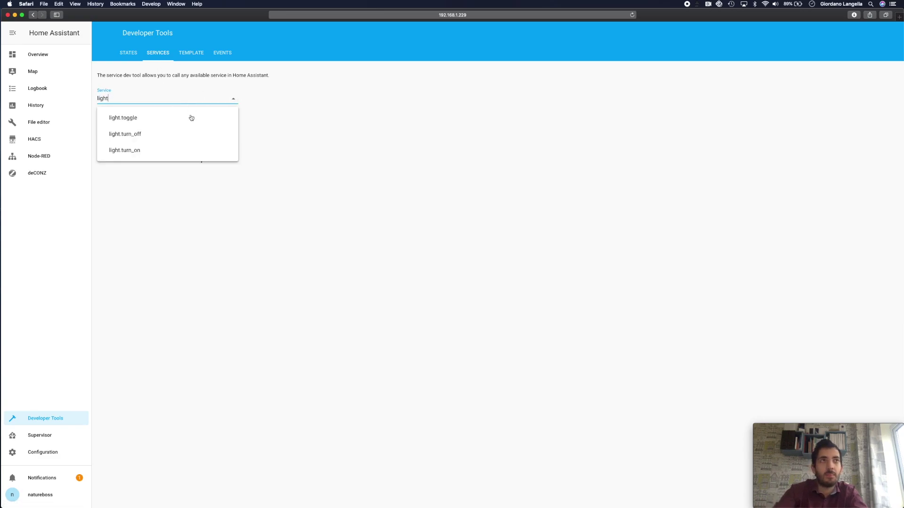
{"action": "left_click", "coordinate": [177, 152]}
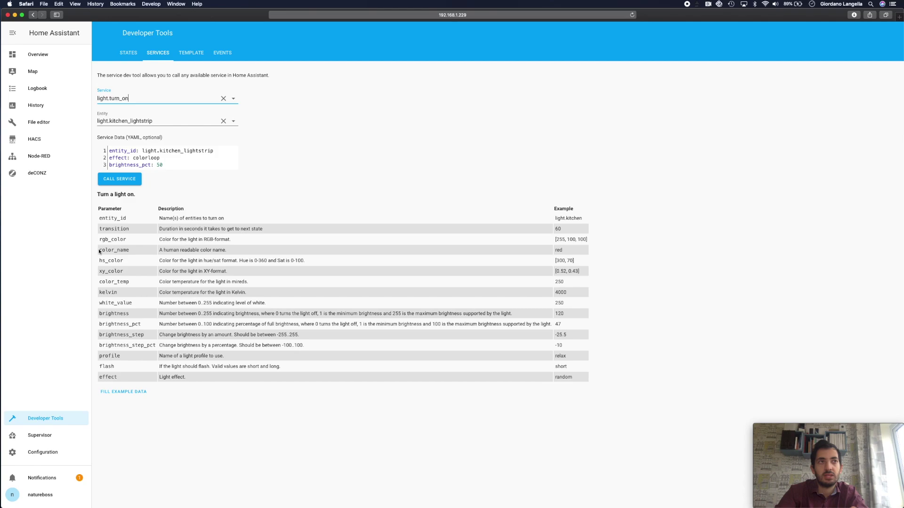
Highlight the color_name and rgb_color parameters in the parameter table.
{"action": "left_click_drag", "start_coordinate": [98, 251], "coordinate": [134, 252]}
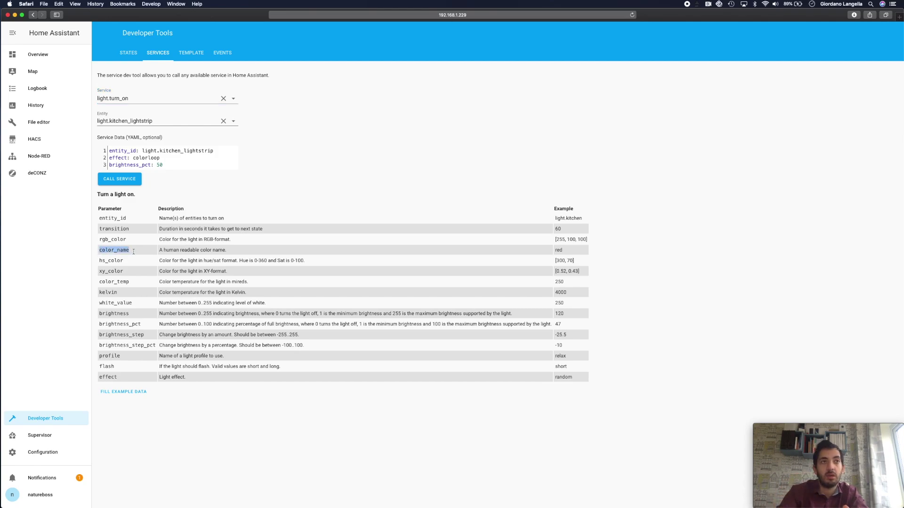
{"action": "left_click", "coordinate": [129, 240]}
{"action": "left_click_drag", "start_coordinate": [100, 240], "coordinate": [127, 240]}
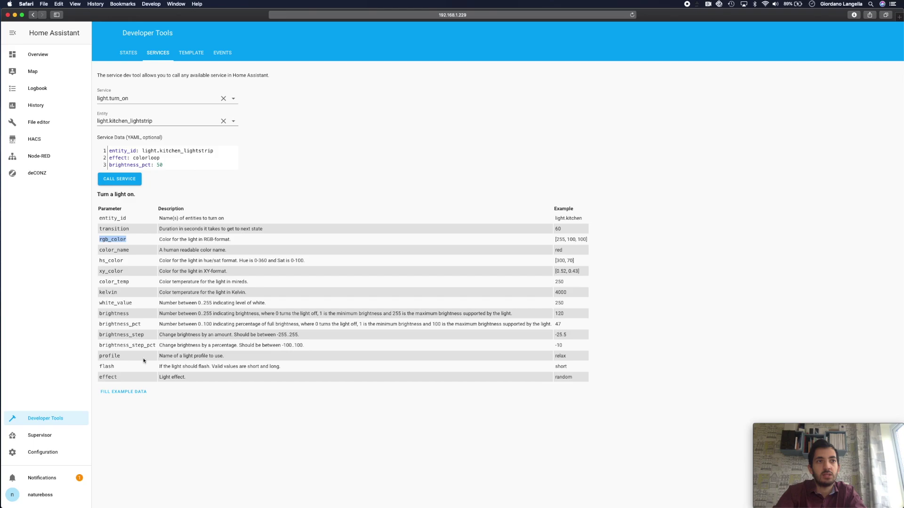
Fill example data for light.kitchen_lightstrip, try calling it, then delete the example parameter lines.
{"action": "left_click", "coordinate": [133, 395]}
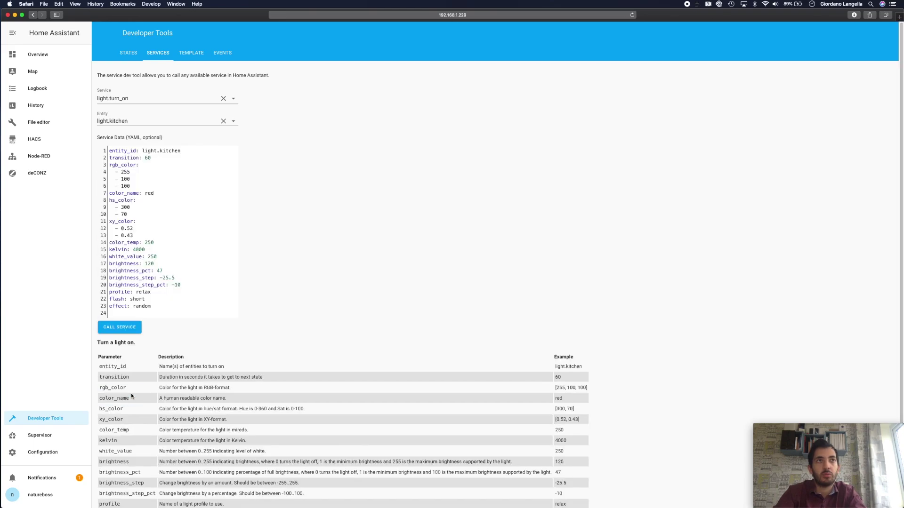
{"action": "left_click", "coordinate": [146, 120]}
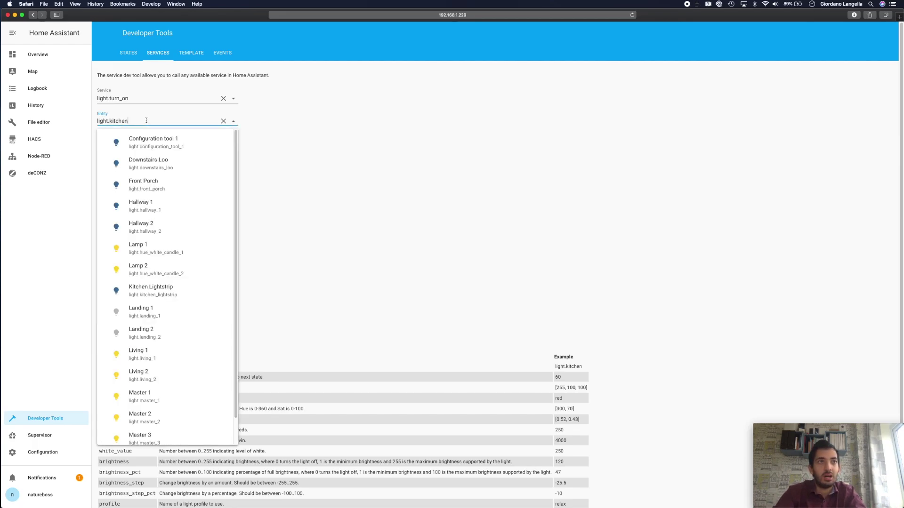
{"action": "left_click", "coordinate": [167, 287]}
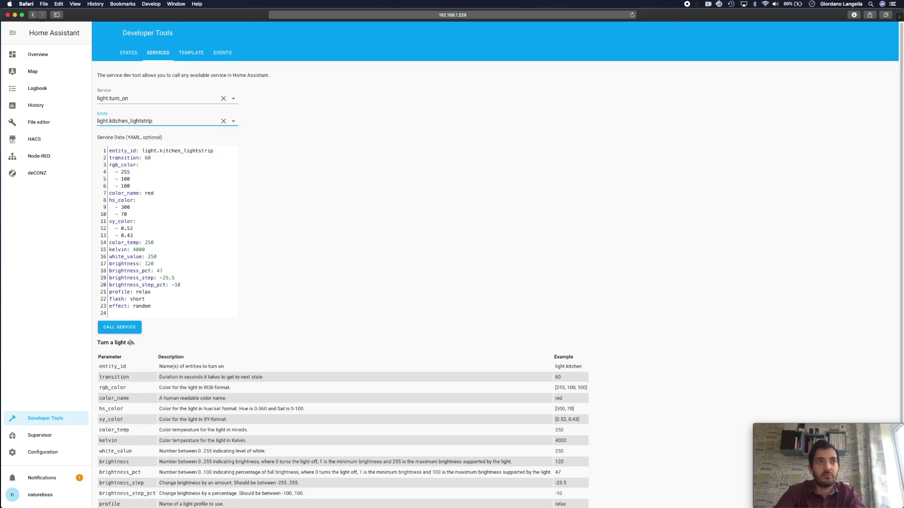
{"action": "left_click", "coordinate": [123, 328]}
{"action": "left_click_drag", "start_coordinate": [159, 307], "coordinate": [91, 160]}
{"action": "key", "text": "BackSpace"}
{"action": "key", "text": "BackSpace"}
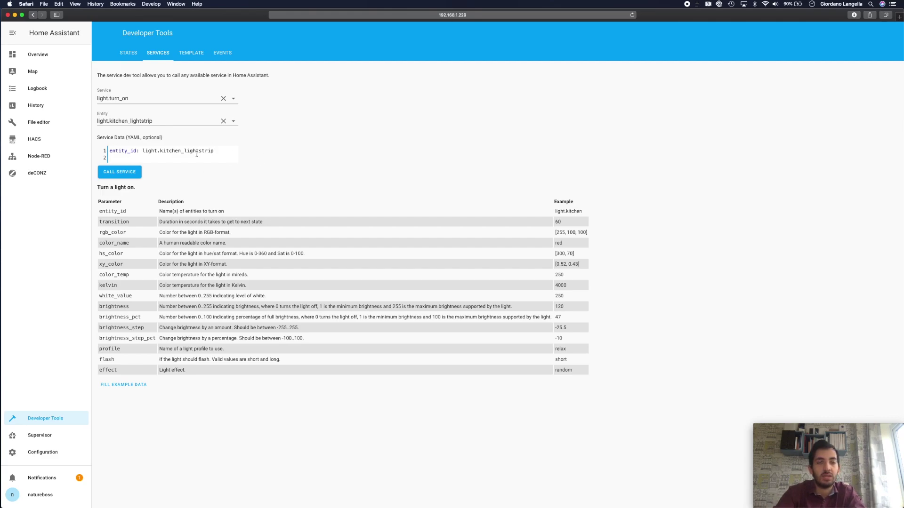
Call light.turn_on, add color_name: green, call again and confirm the strip is green on Overview.
{"action": "left_click", "coordinate": [140, 170]}
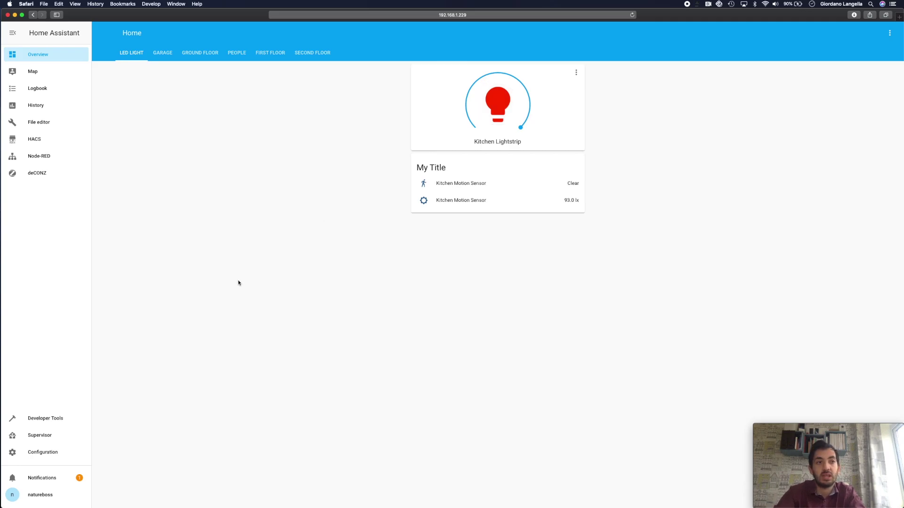
{"action": "left_click", "coordinate": [52, 420]}
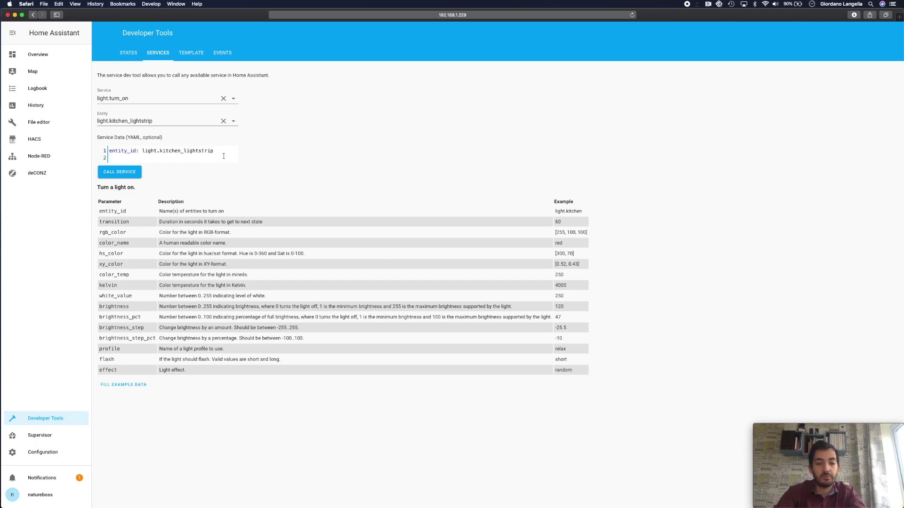
{"action": "type", "text": "color_nam"}
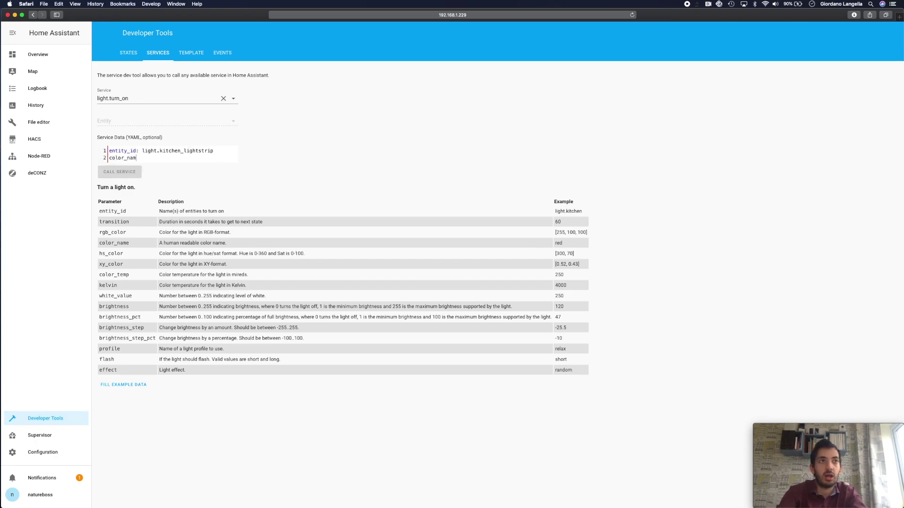
{"action": "type", "text": "e: gee"}
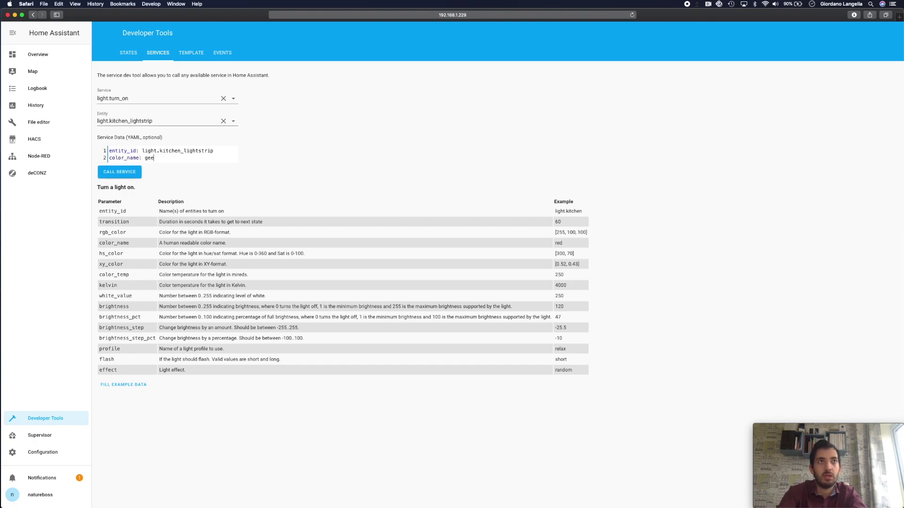
{"action": "type", "text": ": green"}
{"action": "left_click", "coordinate": [117, 173]}
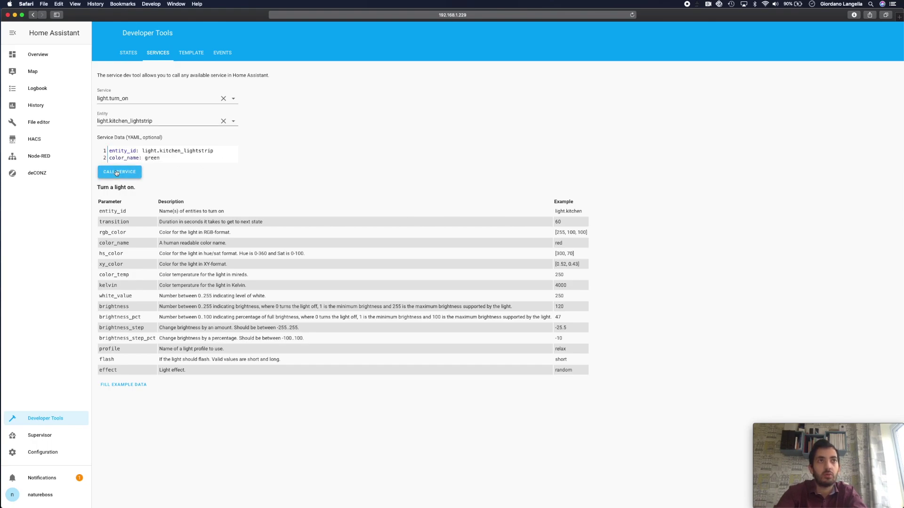
{"action": "left_click", "coordinate": [42, 55]}
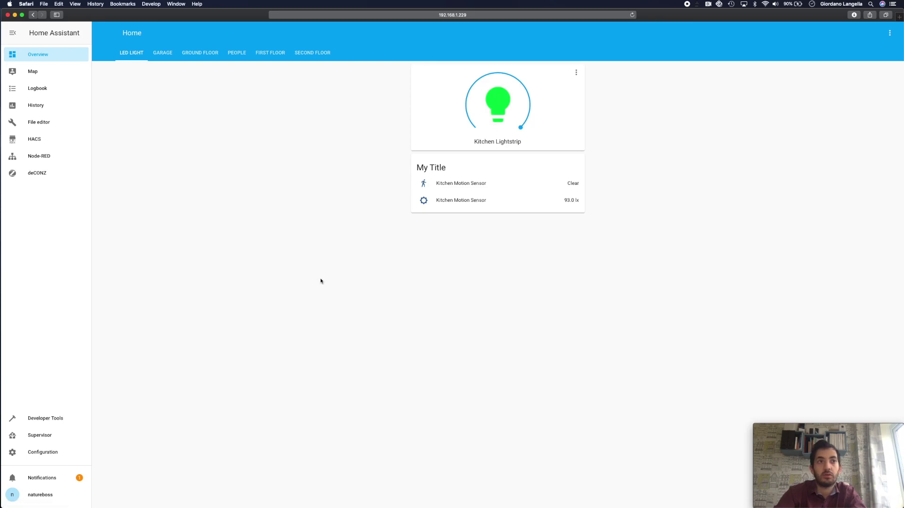
{"action": "left_click", "coordinate": [72, 419]}
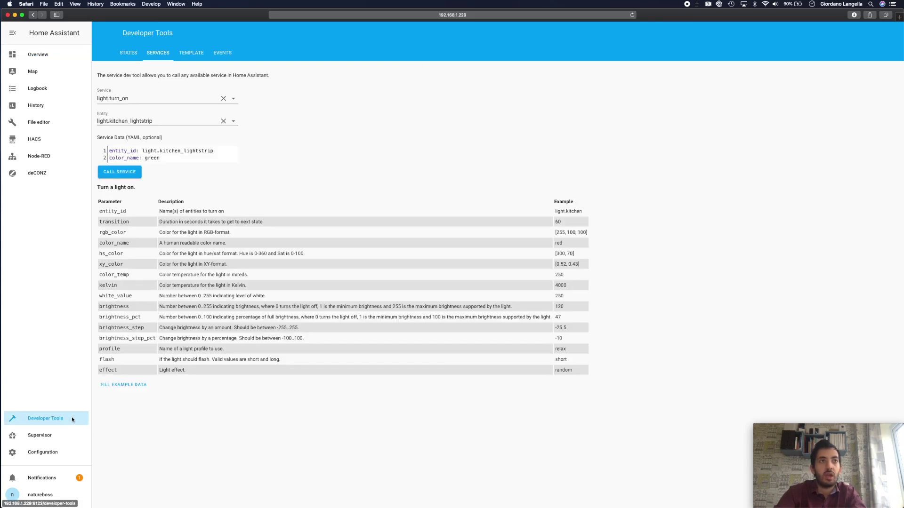
Highlight the brightness_pct and brightness range explanations in the light.turn_on parameter table.
{"action": "left_click", "coordinate": [187, 162]}
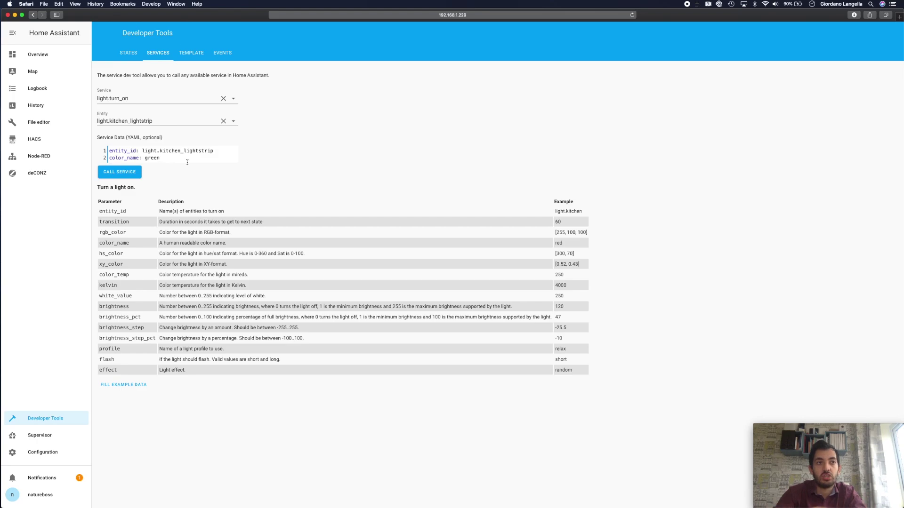
{"action": "left_click_drag", "start_coordinate": [359, 317], "coordinate": [492, 317]}
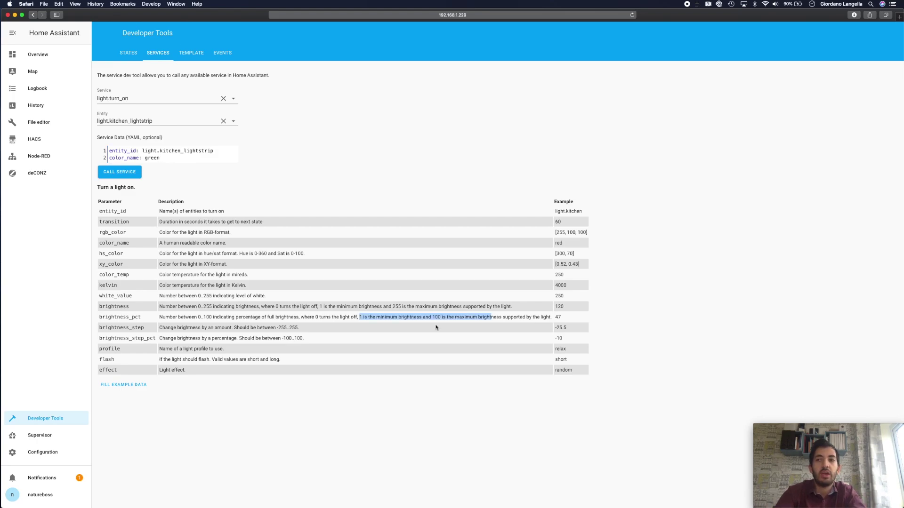
{"action": "left_click", "coordinate": [356, 319]}
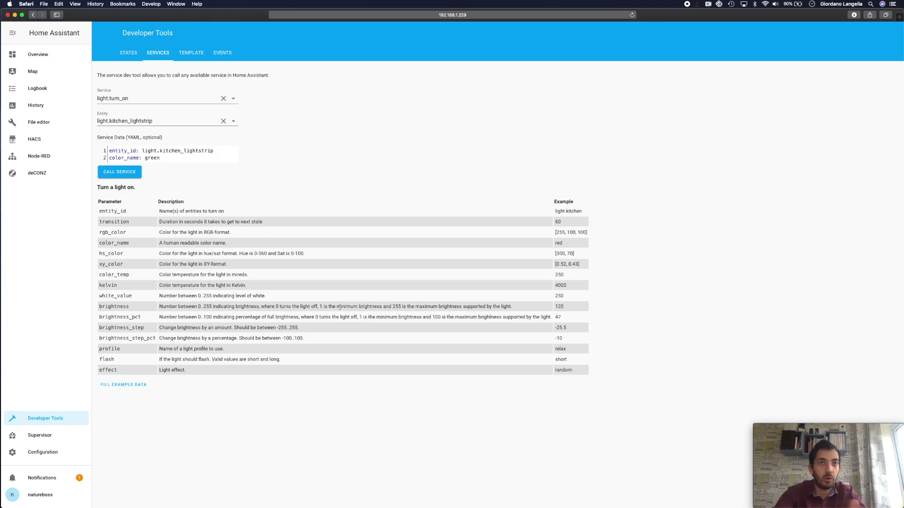
{"action": "left_click_drag", "start_coordinate": [319, 307], "coordinate": [444, 307]}
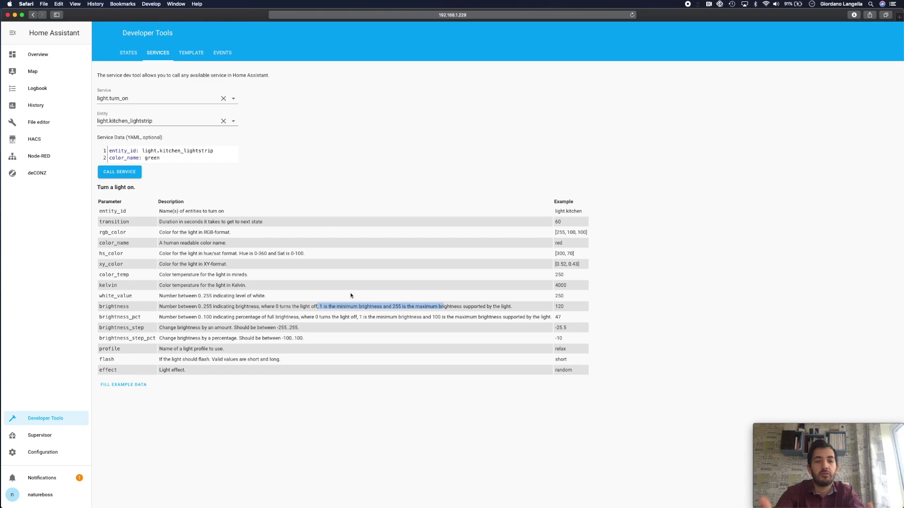
{"action": "left_click", "coordinate": [307, 288]}
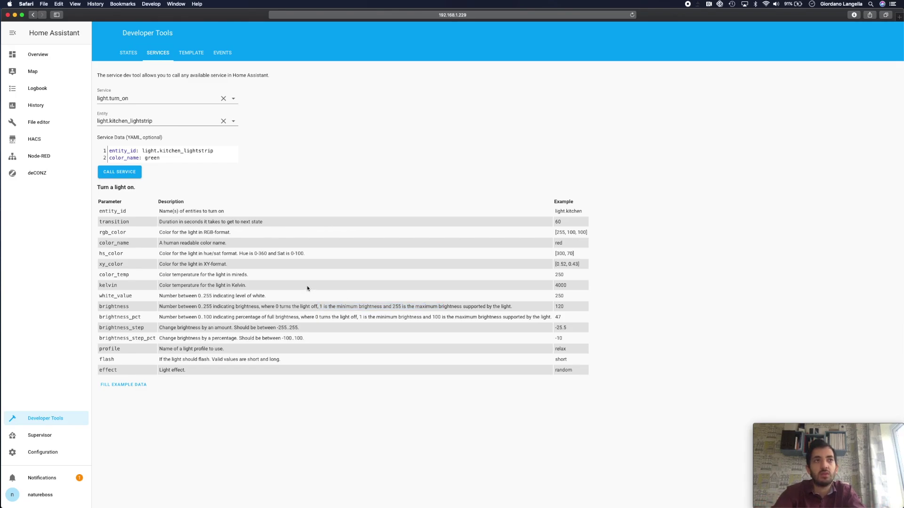